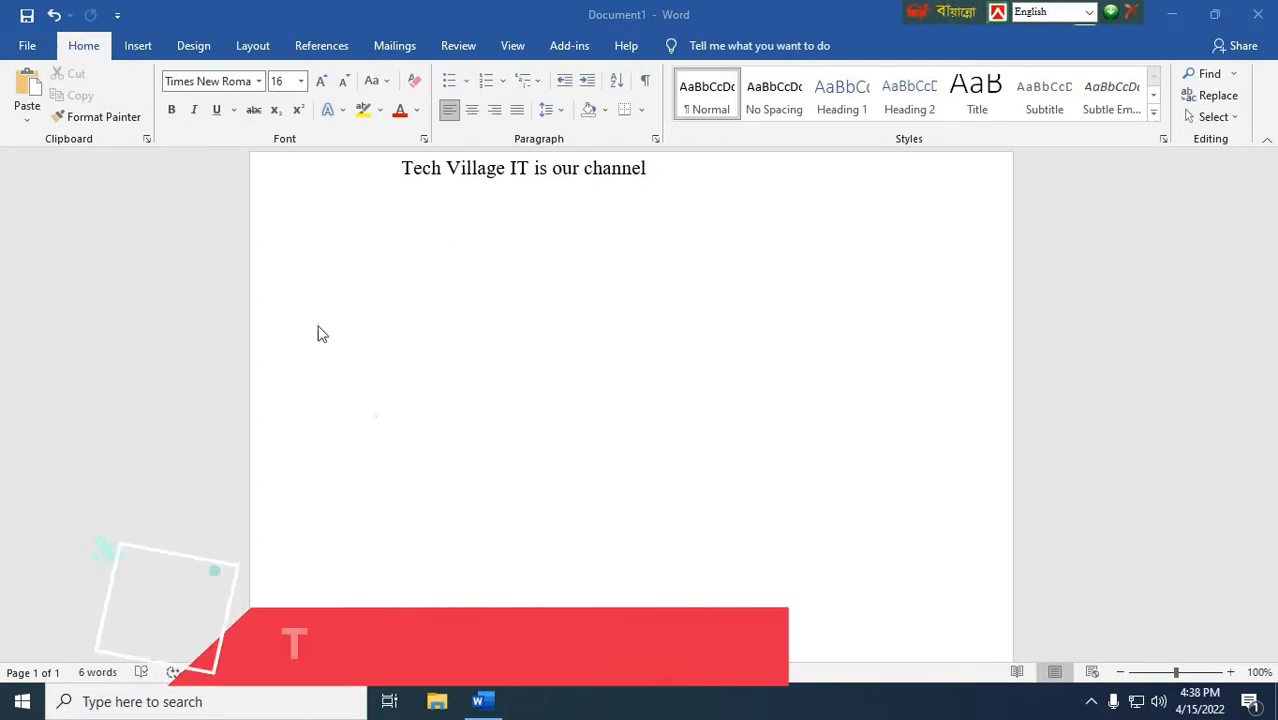
Step: Insert the built-in Simple Text Box below the line "Tech Village IT is our channel"
left_click(138, 45)
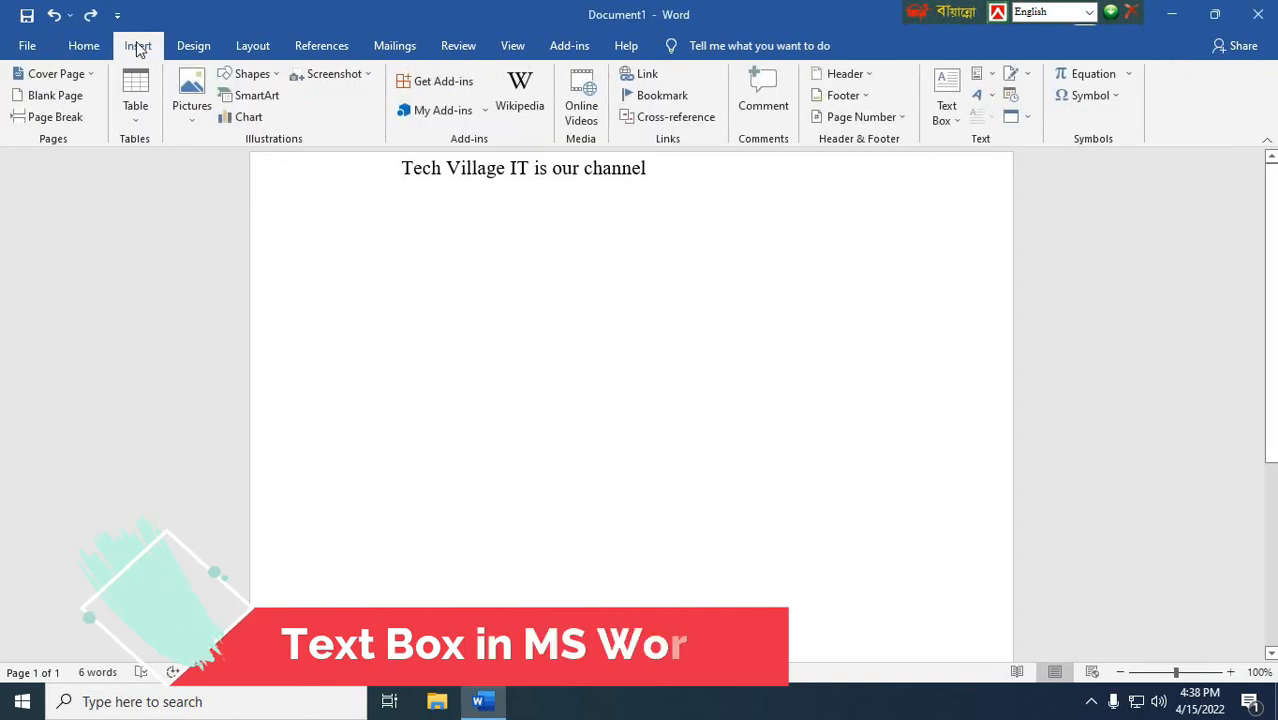
left_click(945, 95)
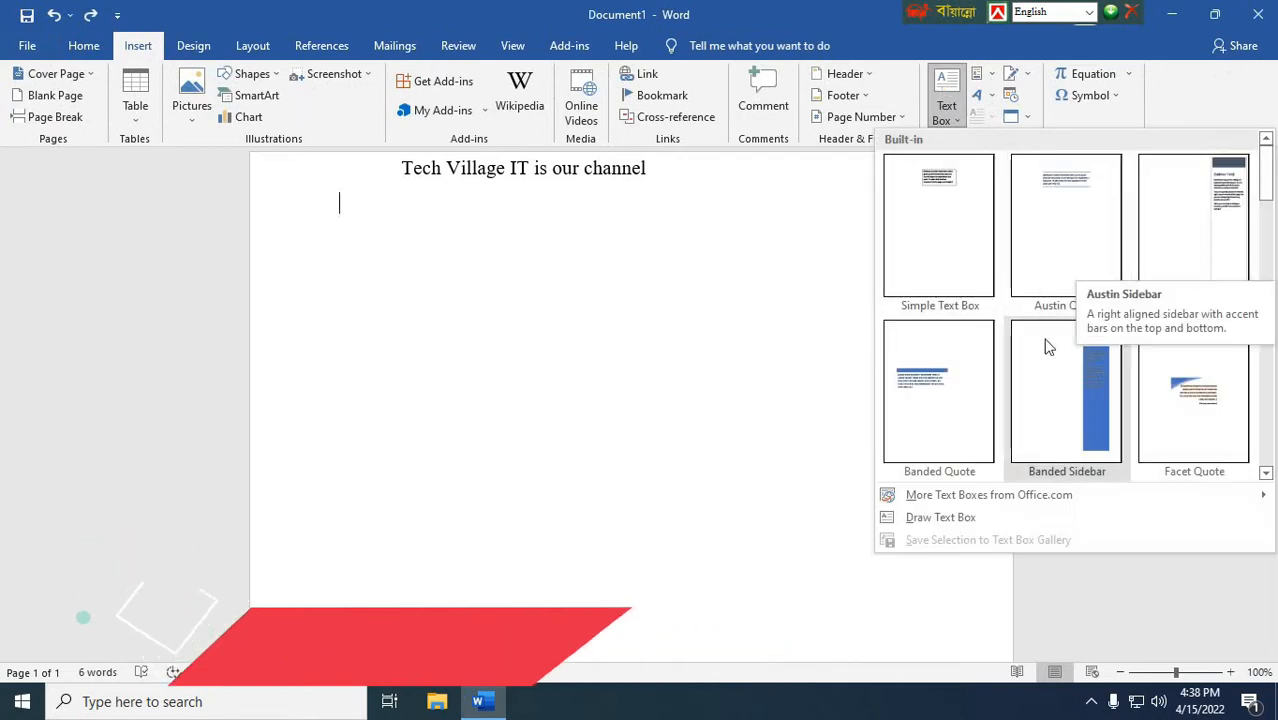
scroll(978, 371, "down", 3)
scroll(978, 371, "up", 3)
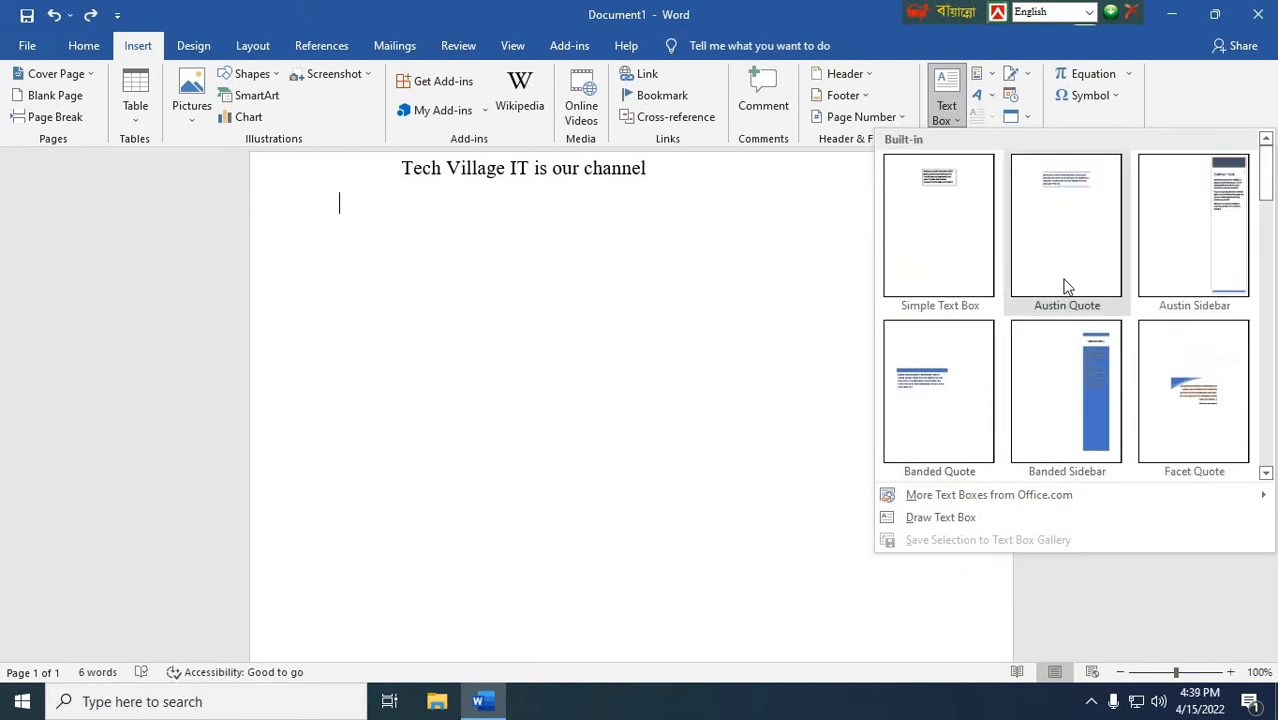
left_click(940, 215)
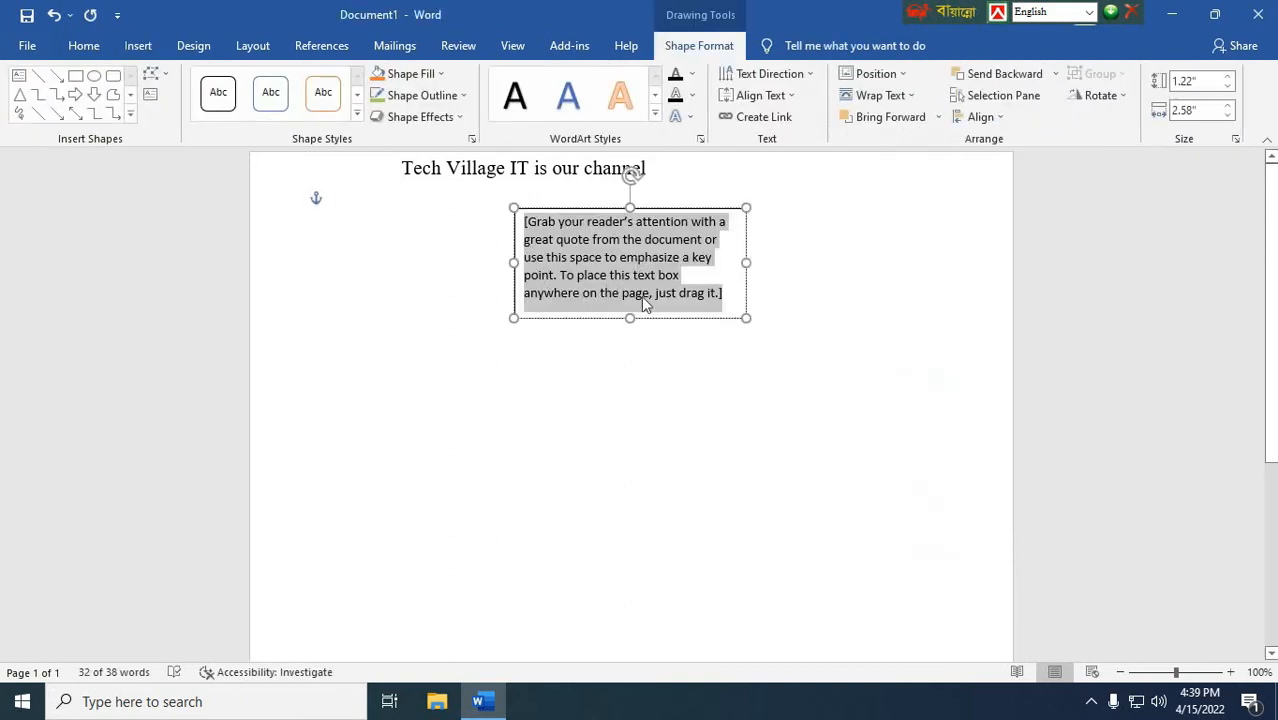
Step: Replace the text box's placeholder text with "Tech village bd"
key("BackSpace")
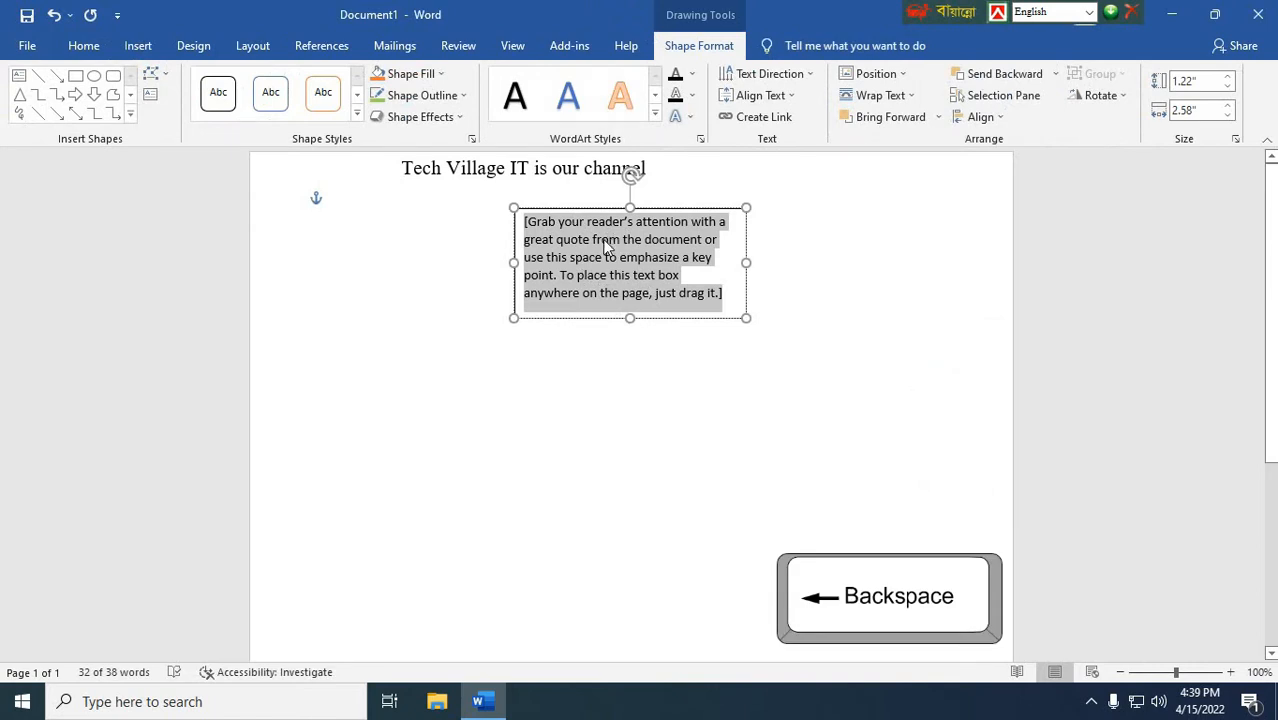
key("BackSpace")
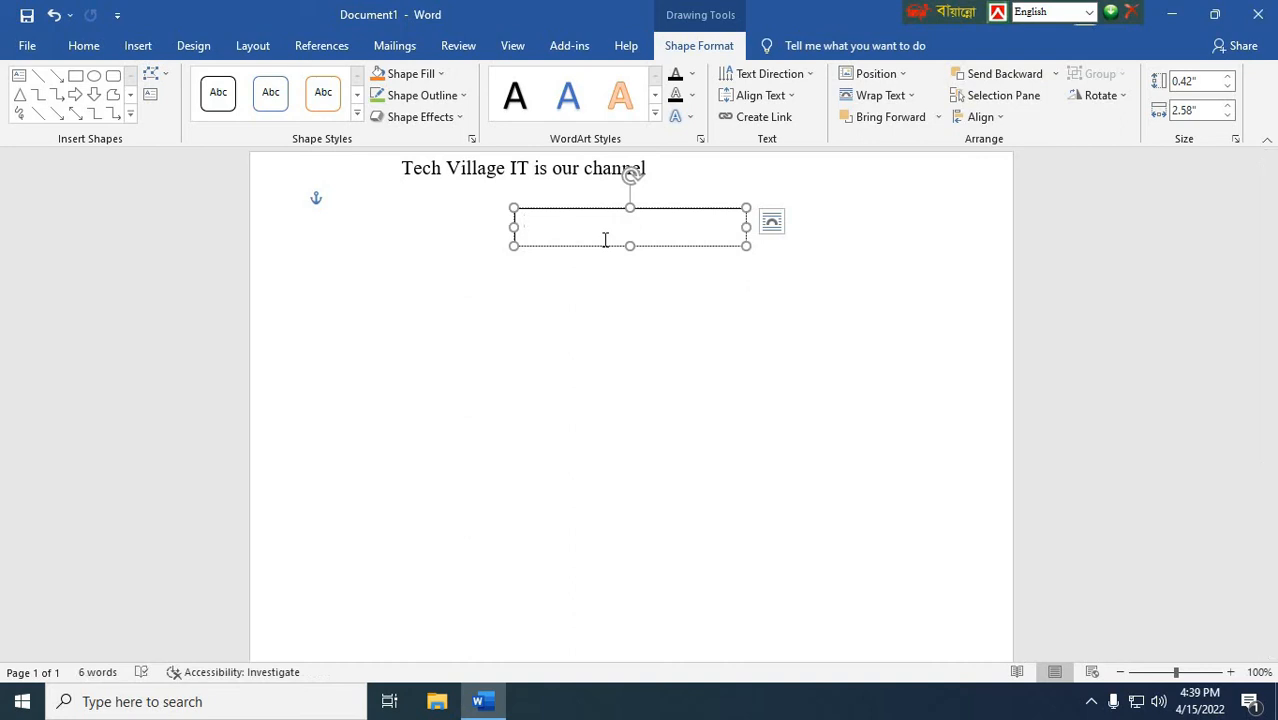
type("Tech village bd")
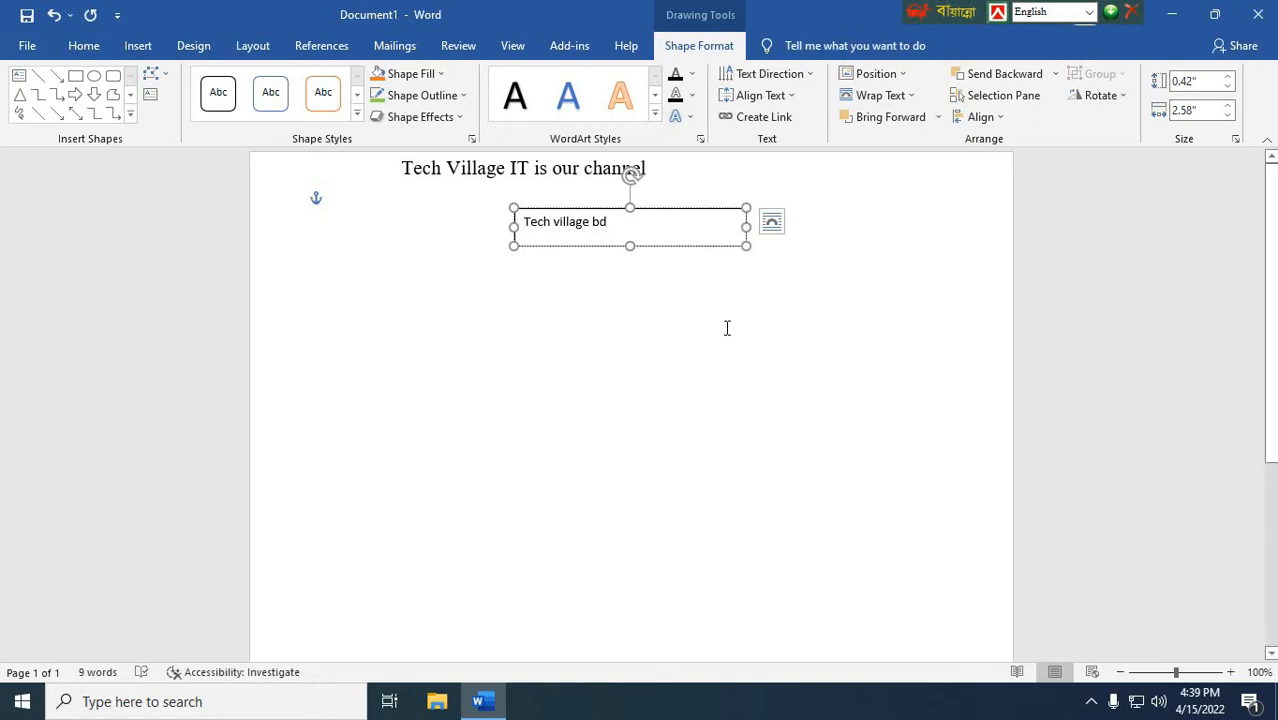
left_click(716, 377)
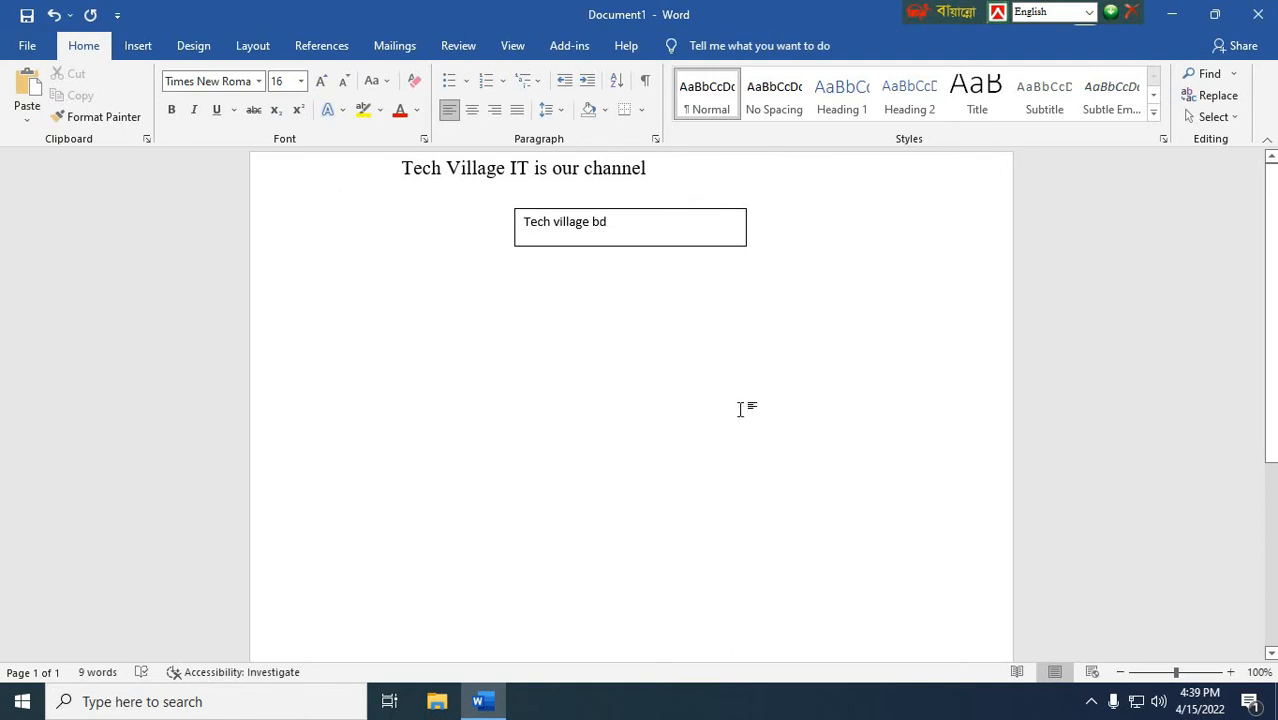
Step: Set the text box's outline color to the standard light green
left_click(629, 210)
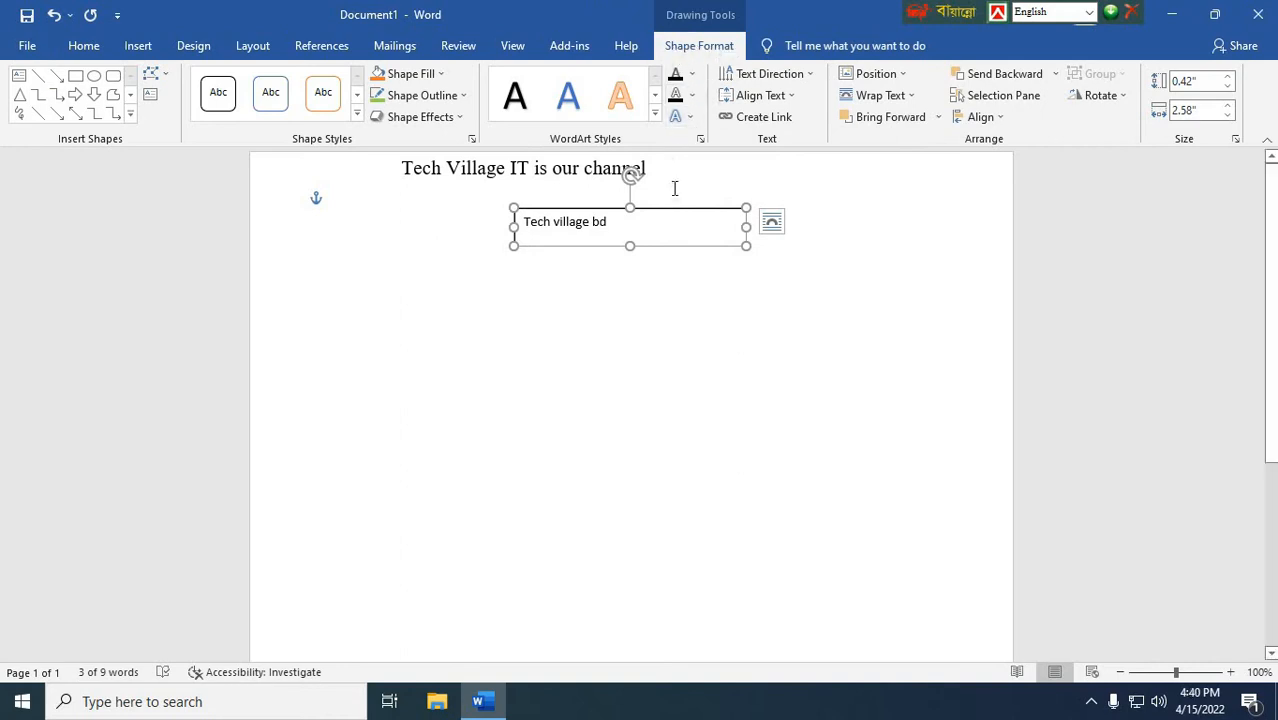
left_click(433, 103)
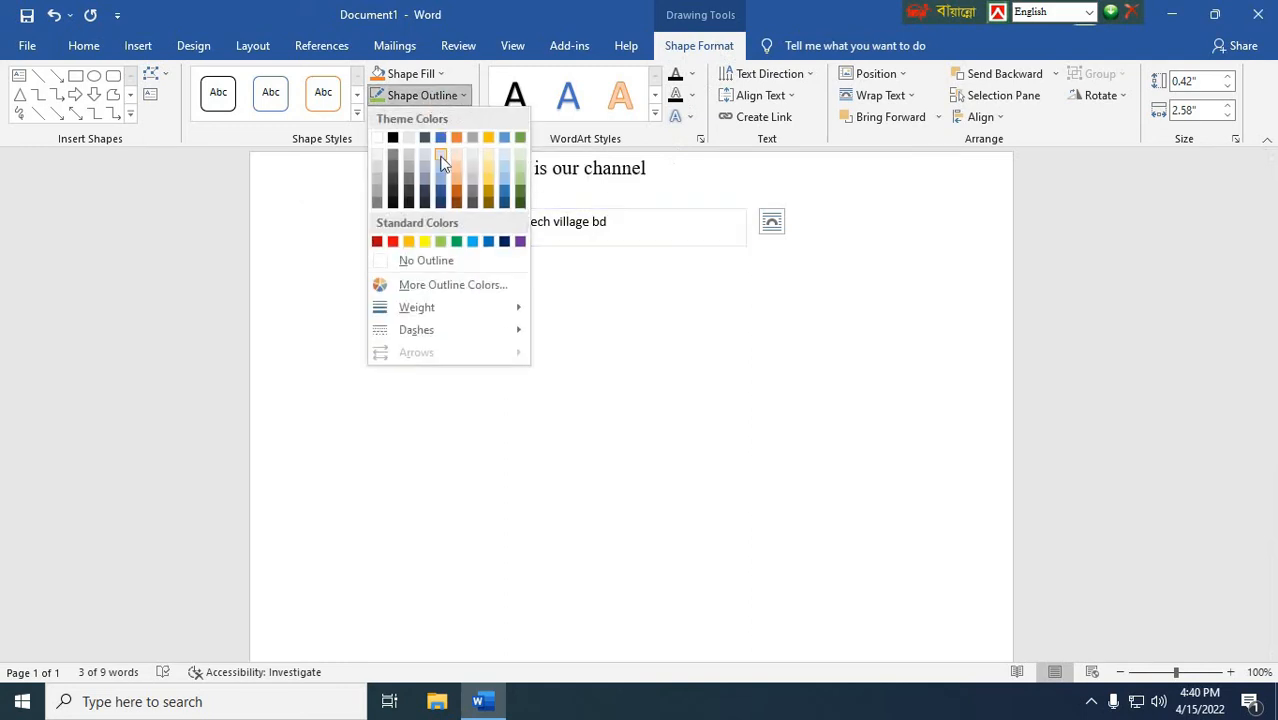
left_click(445, 242)
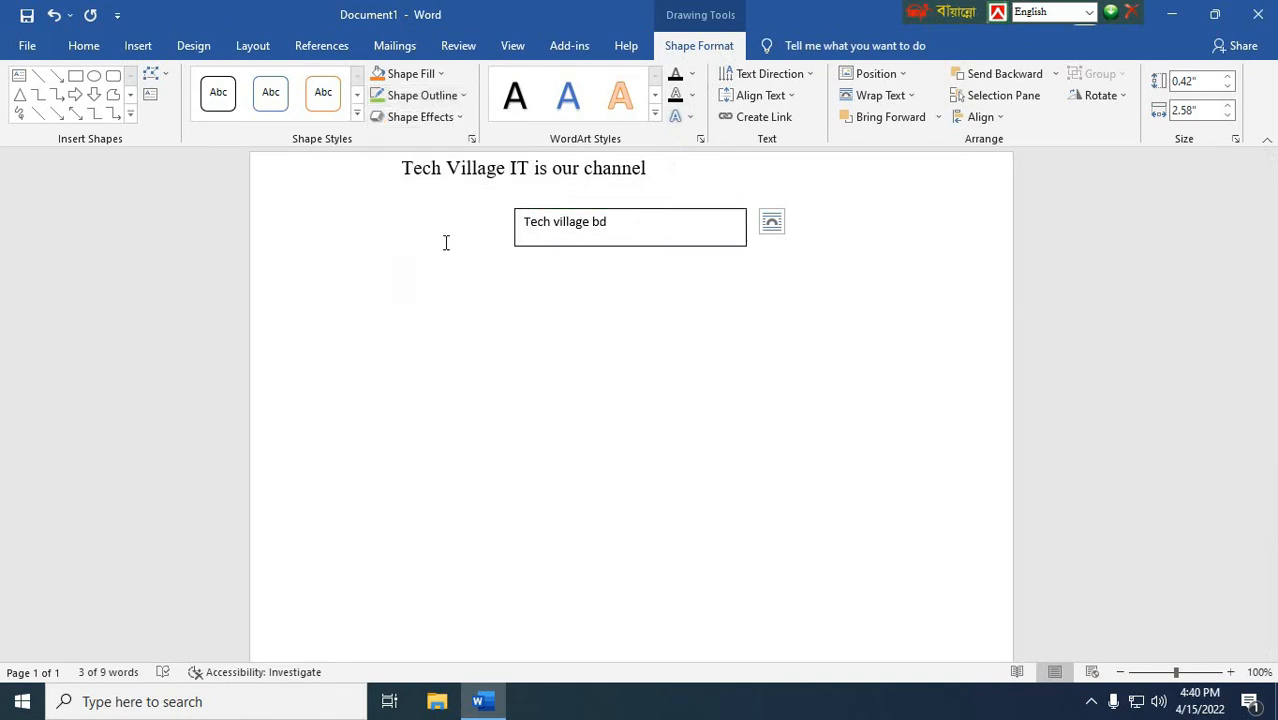
left_click(477, 320)
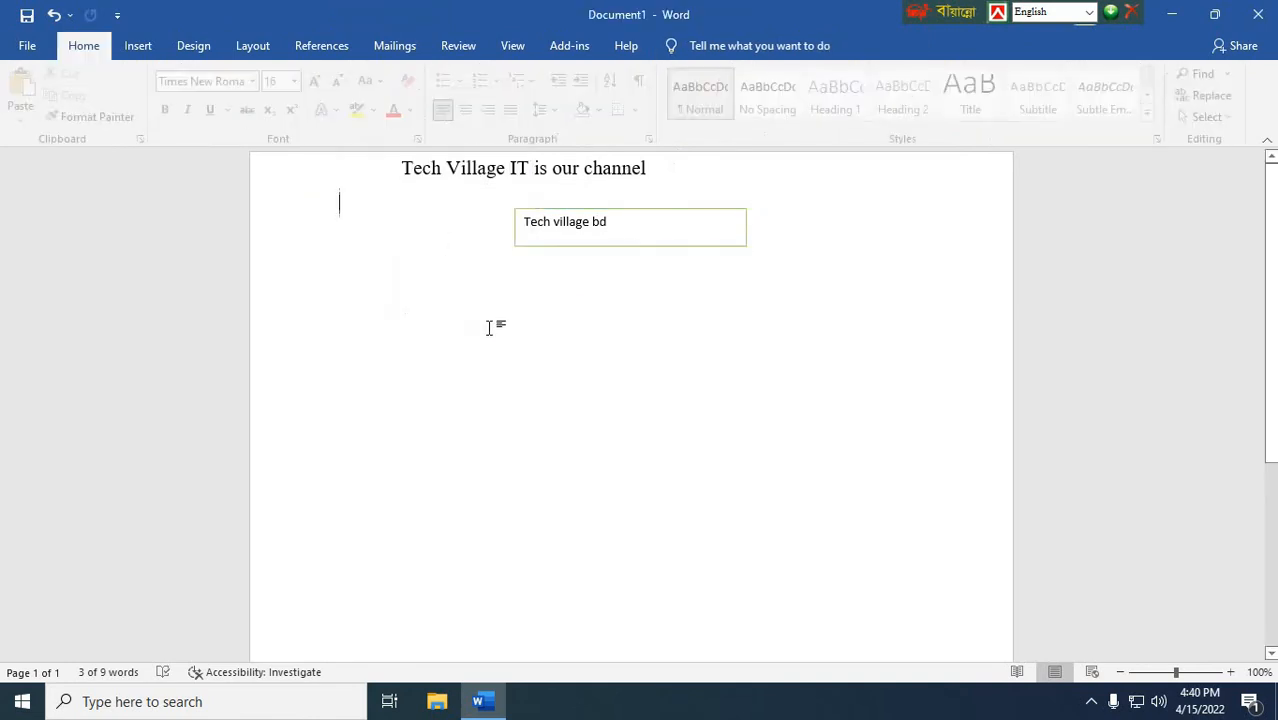
Step: Set the text box's outline weight to 3 pt and move the box down and to the left on the page
left_click(651, 214)
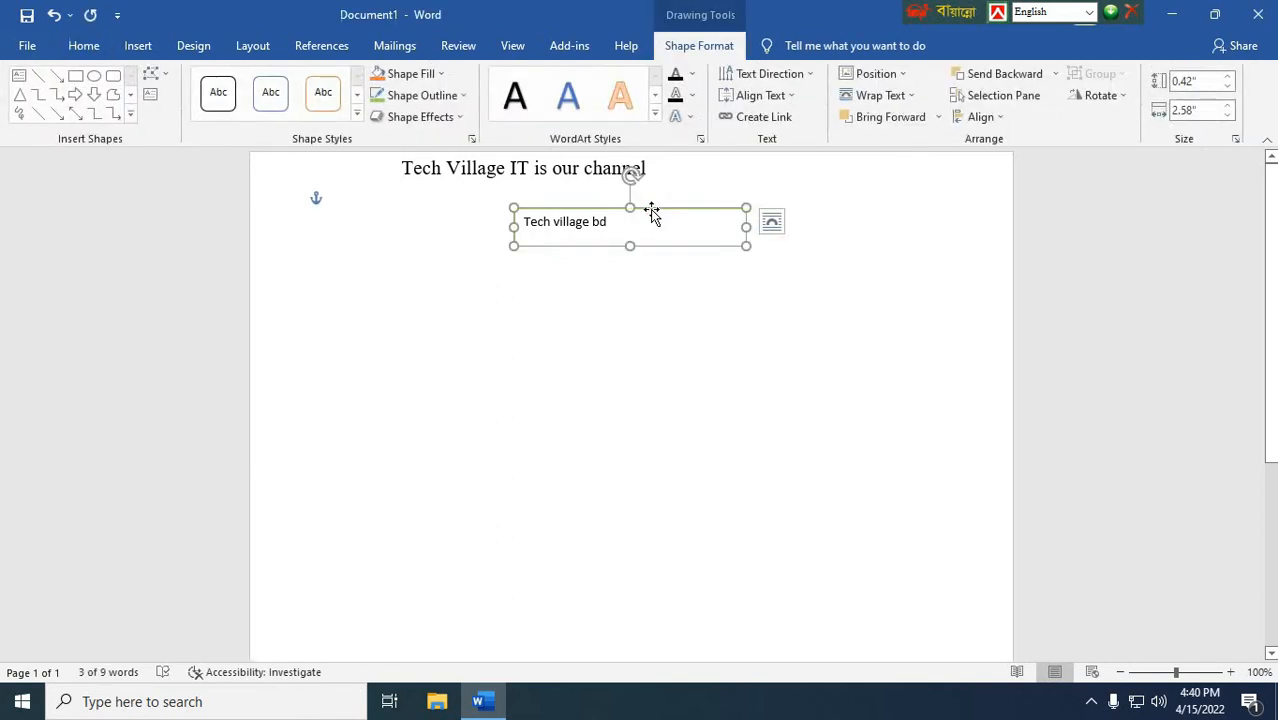
left_click(416, 98)
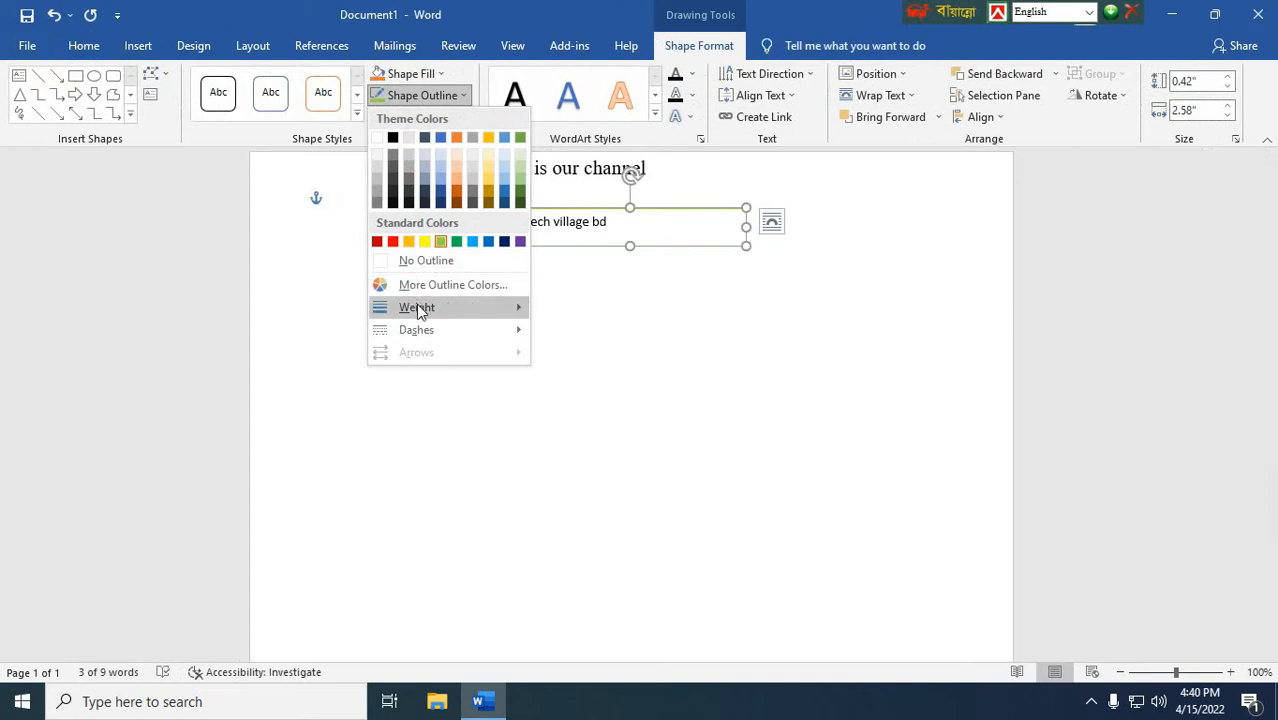
mouse_move(420, 313)
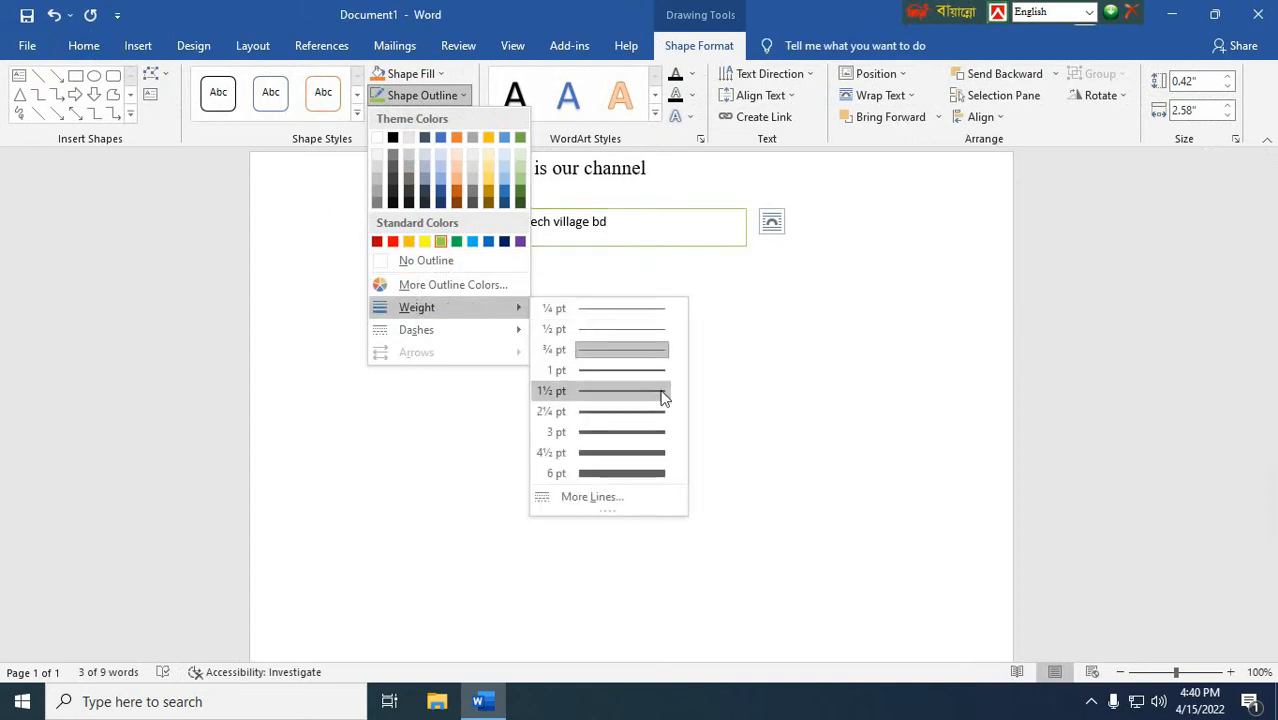
left_click(619, 433)
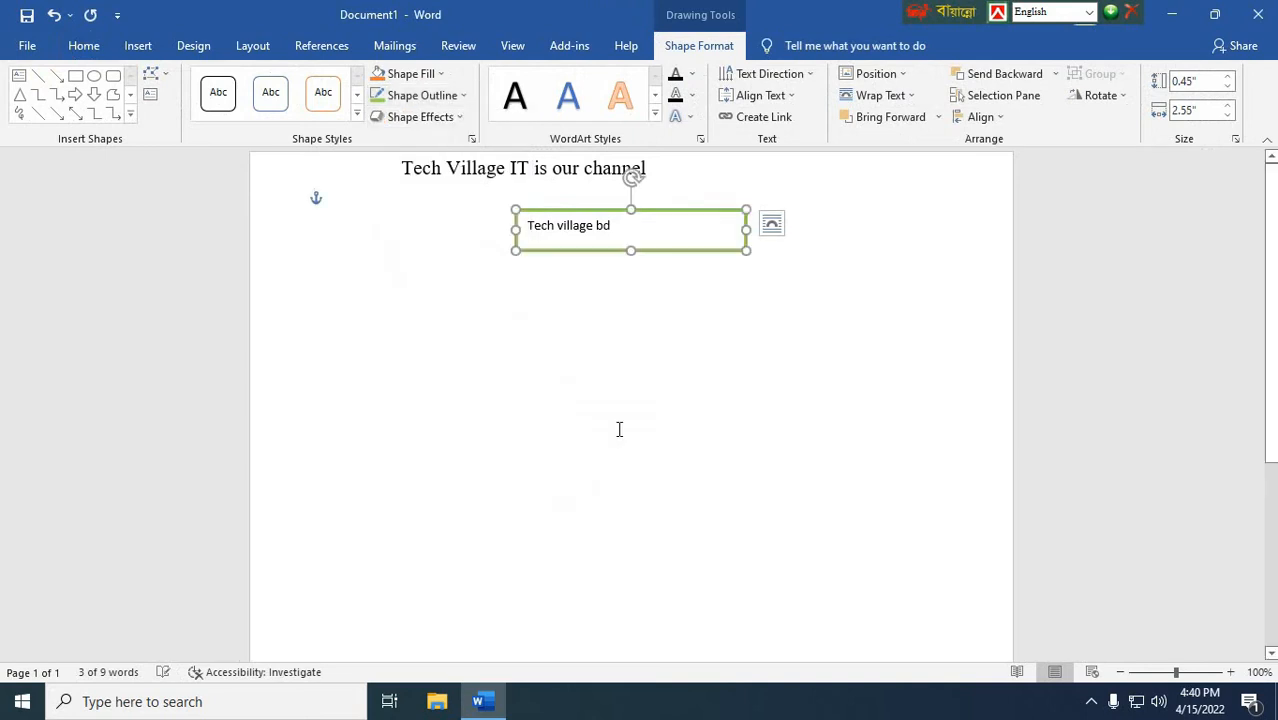
left_click(622, 393)
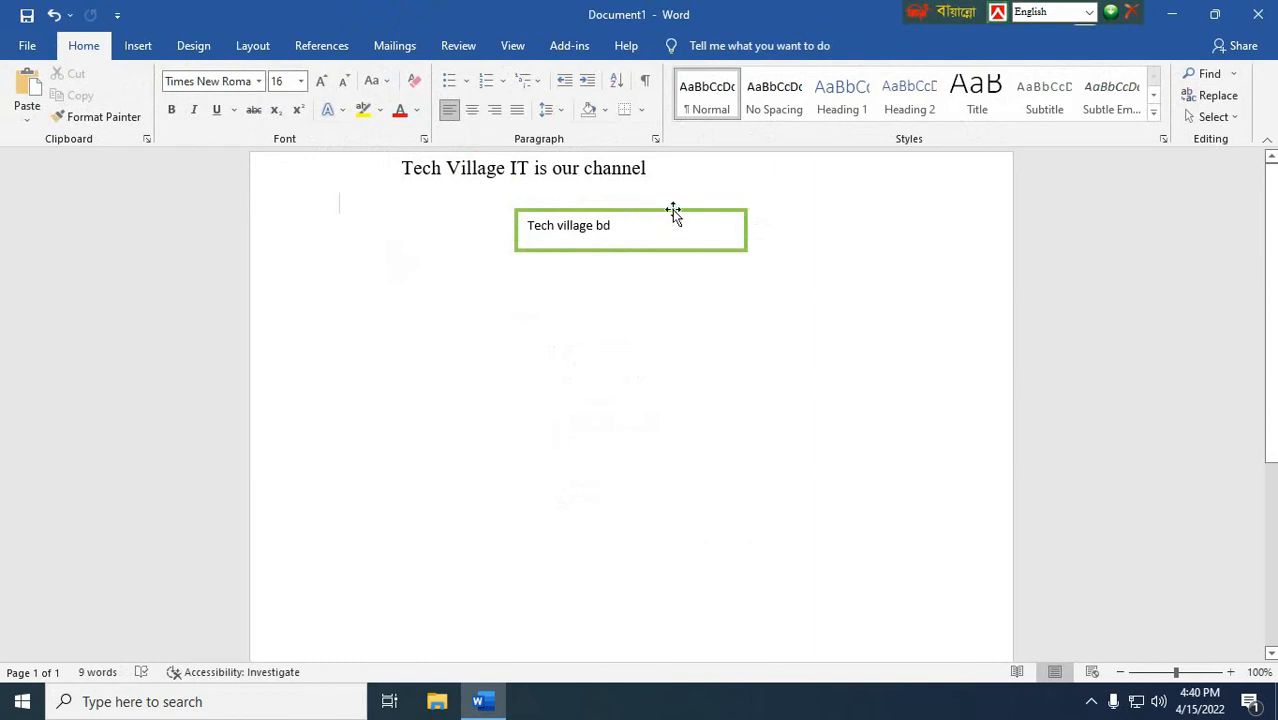
left_click_drag(669, 215, 525, 328)
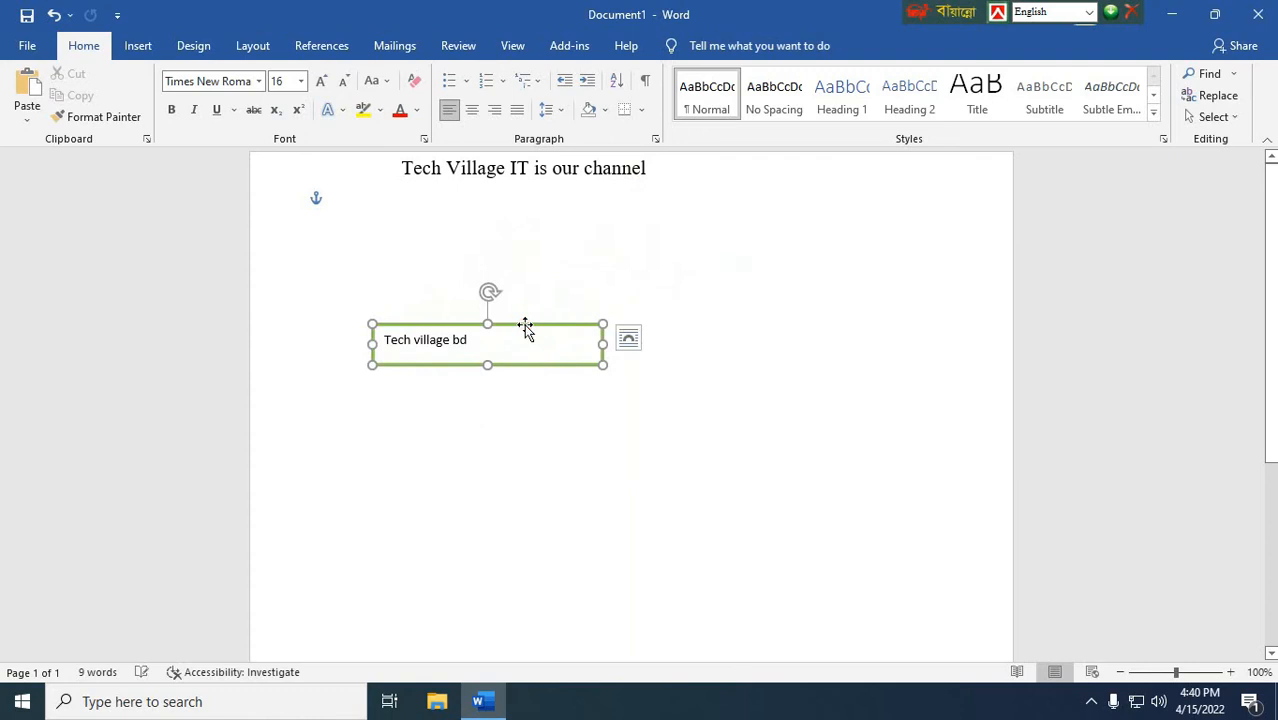
left_click(521, 447)
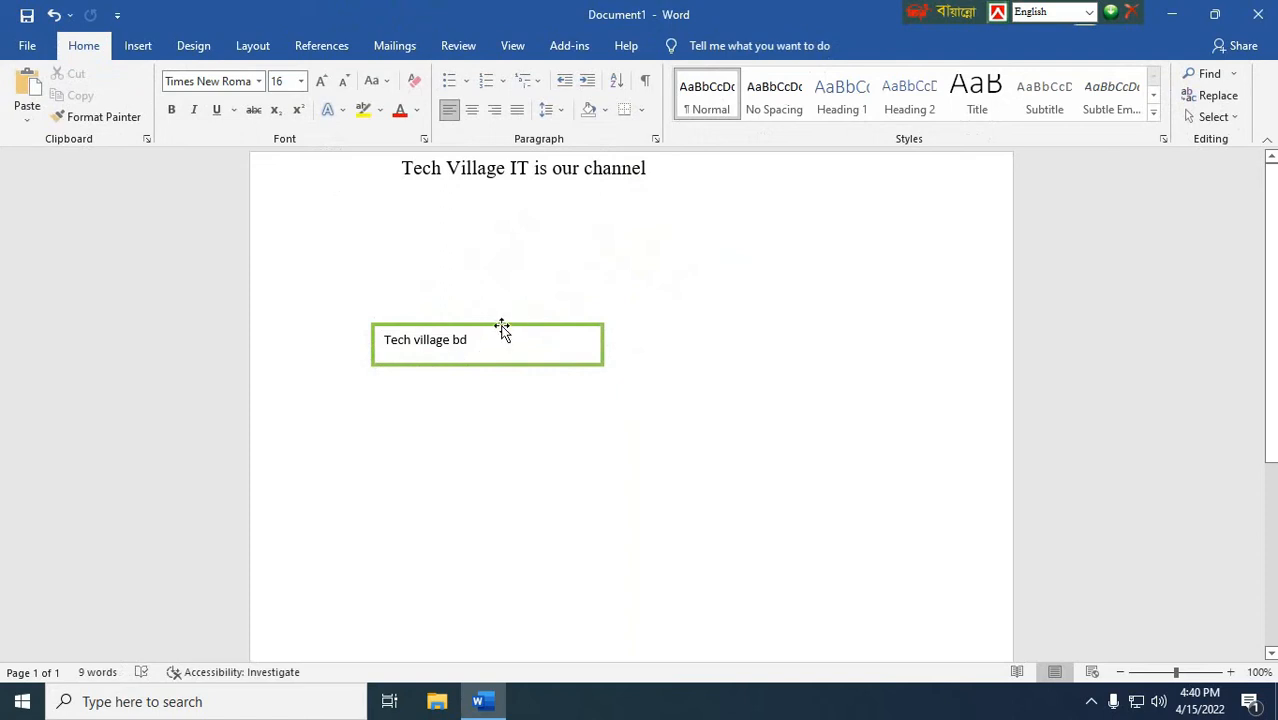
Step: Change the text box's shape to Rectangle: Top Corners One Rounded and One Snipped
left_click(502, 329)
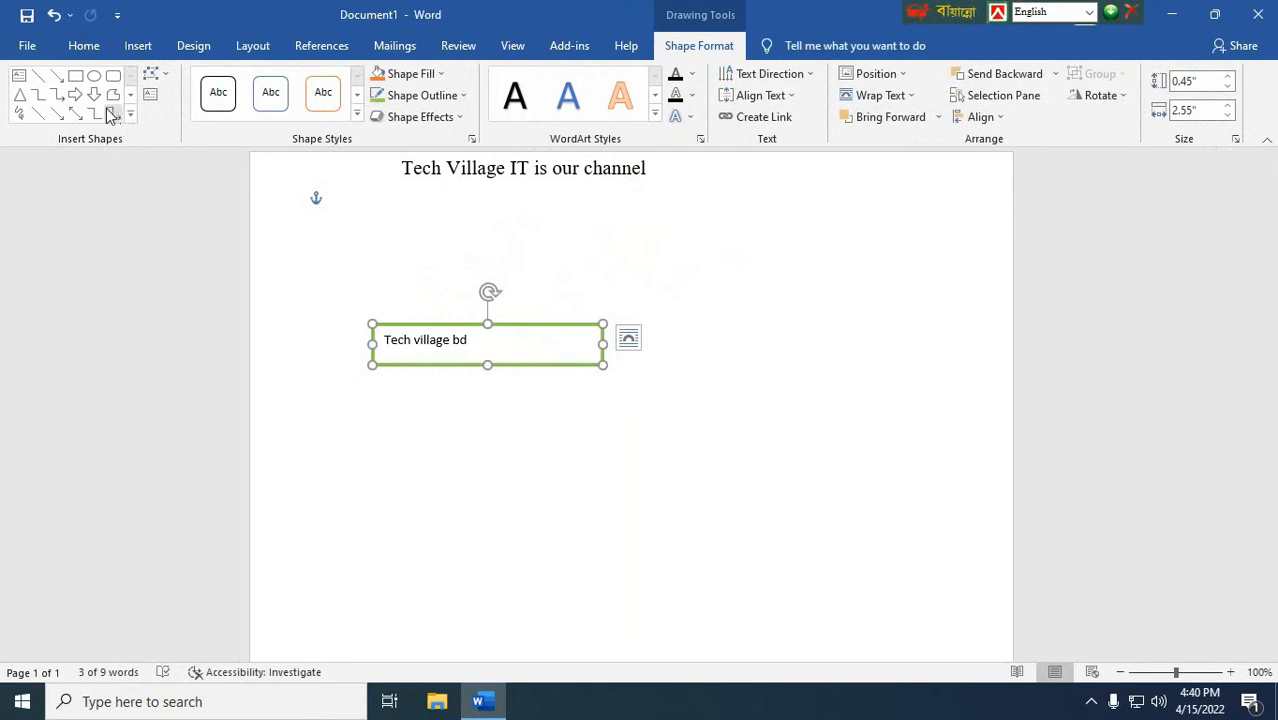
left_click(153, 76)
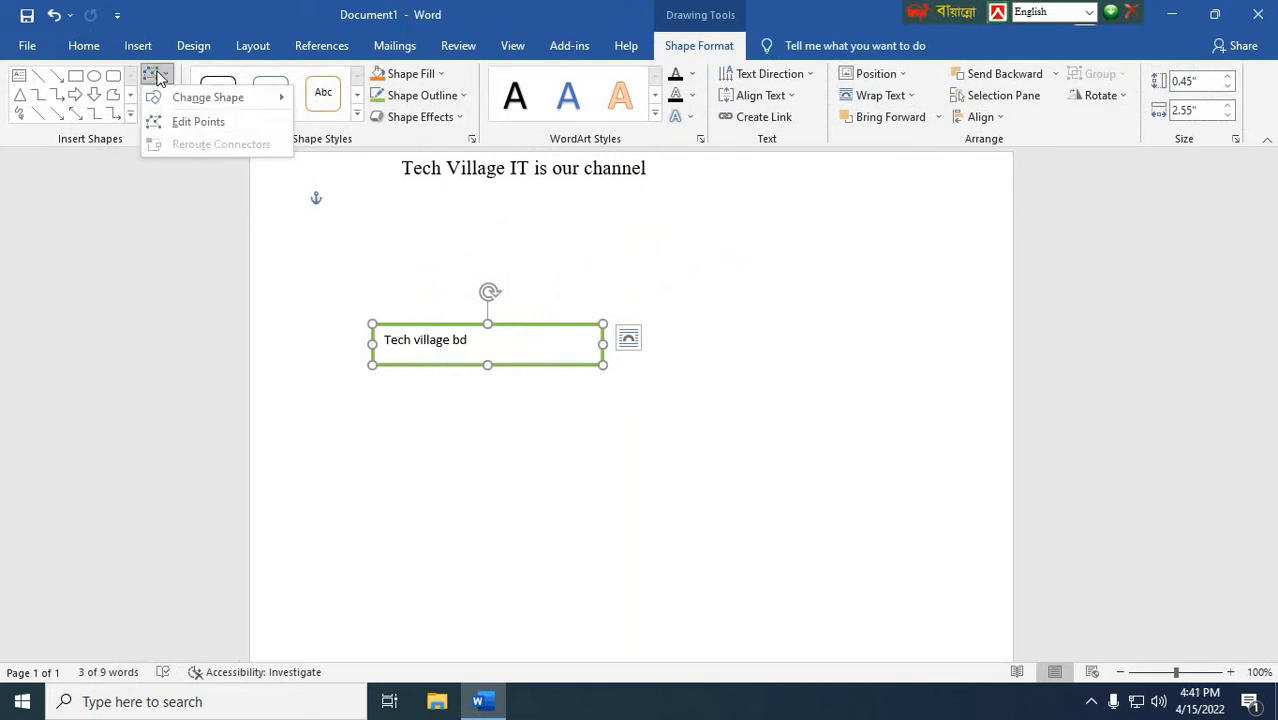
mouse_move(194, 97)
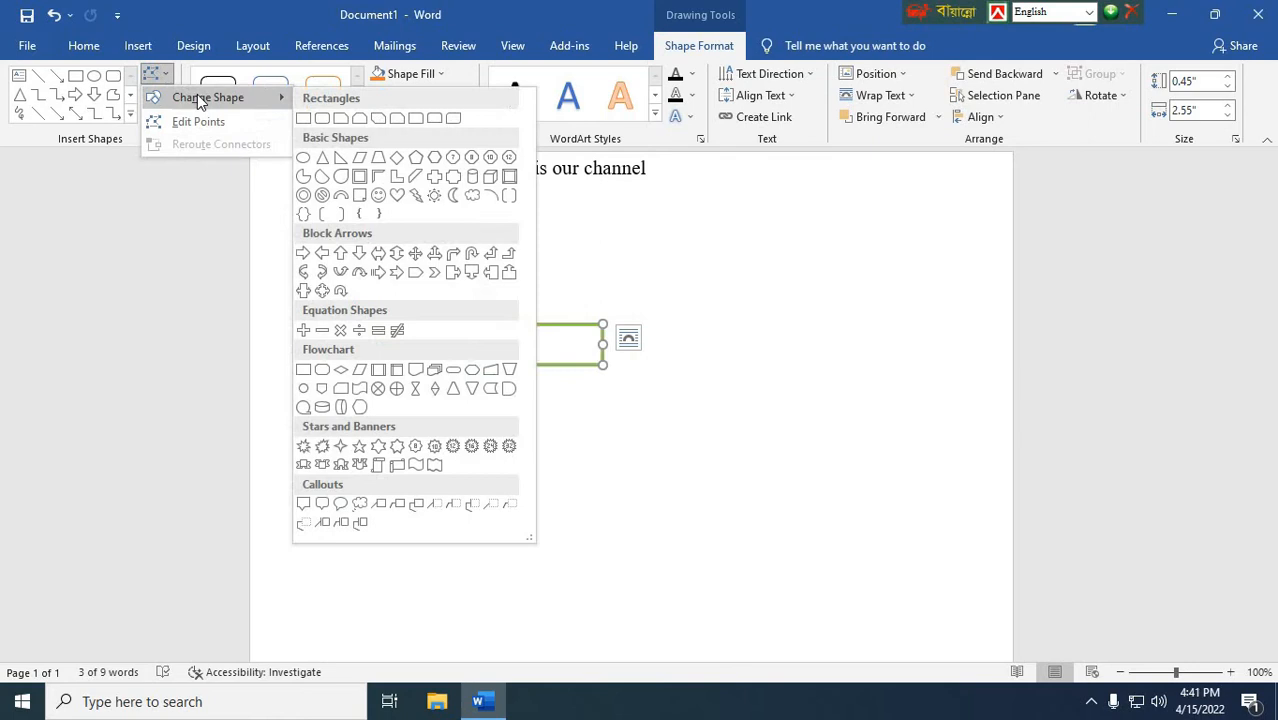
left_click(399, 120)
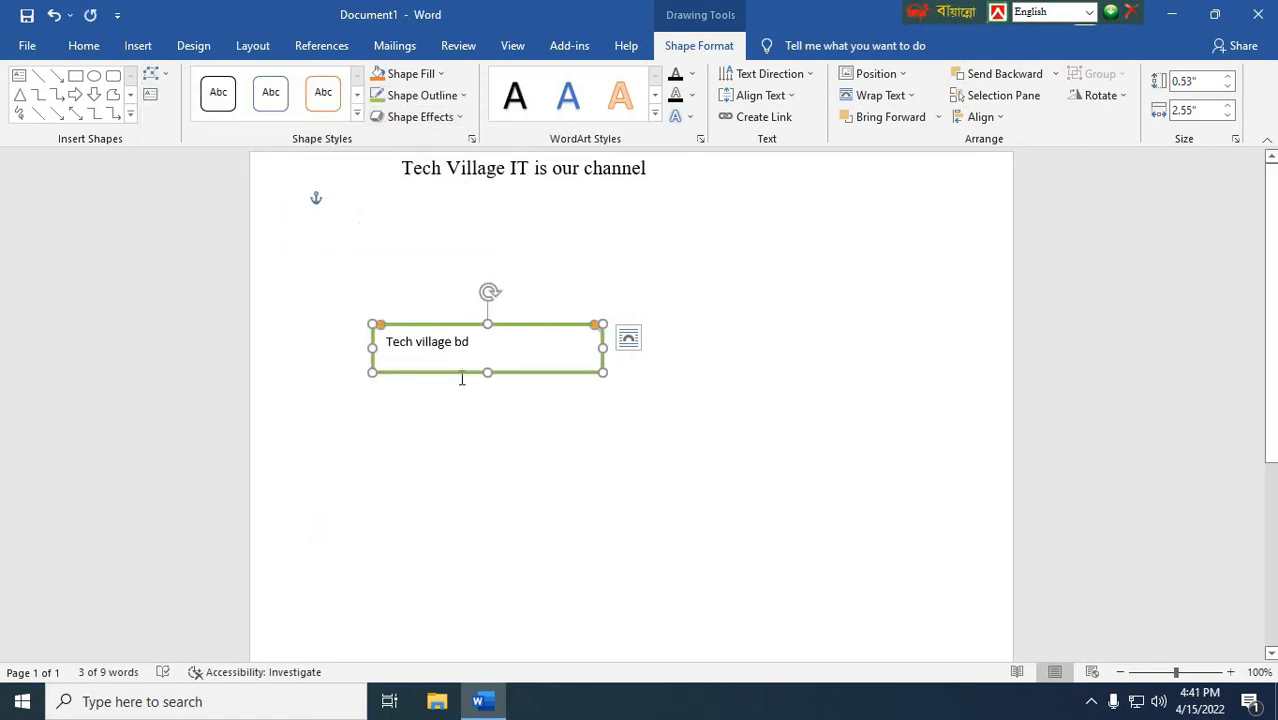
left_click(472, 445)
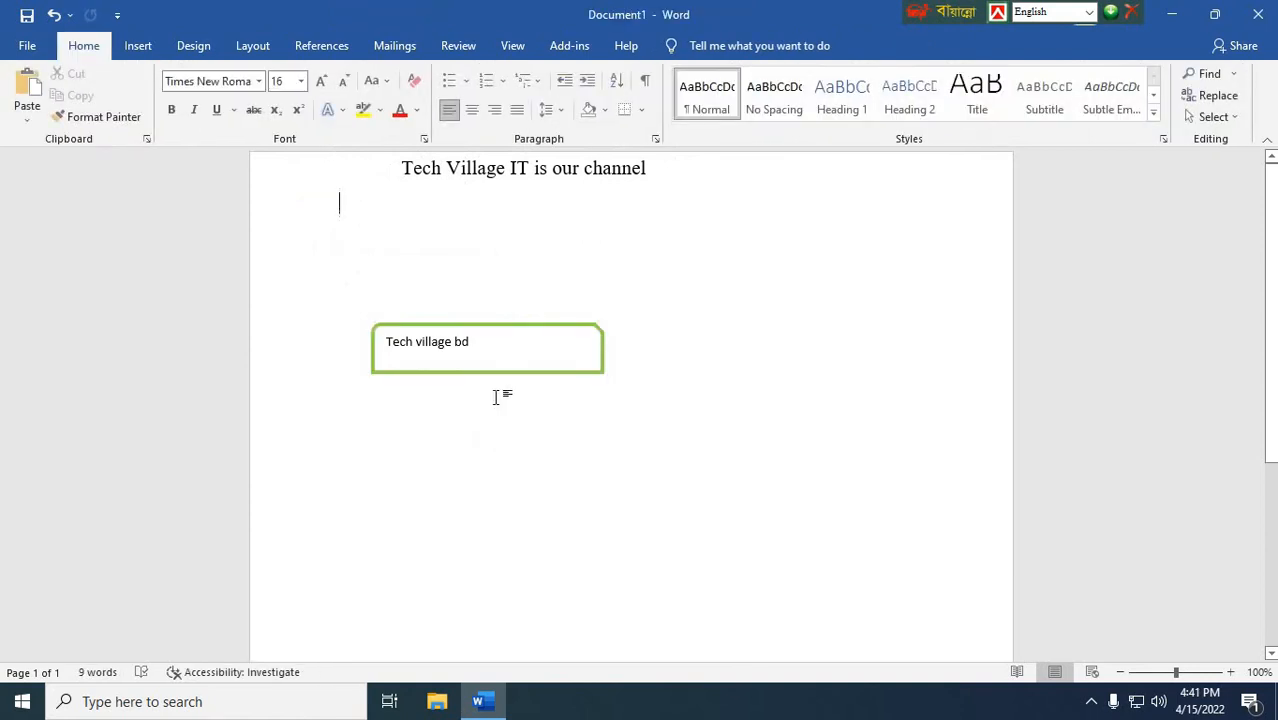
Step: Change the text box's shape to a trapezoid from the basic shapes
left_click(487, 326)
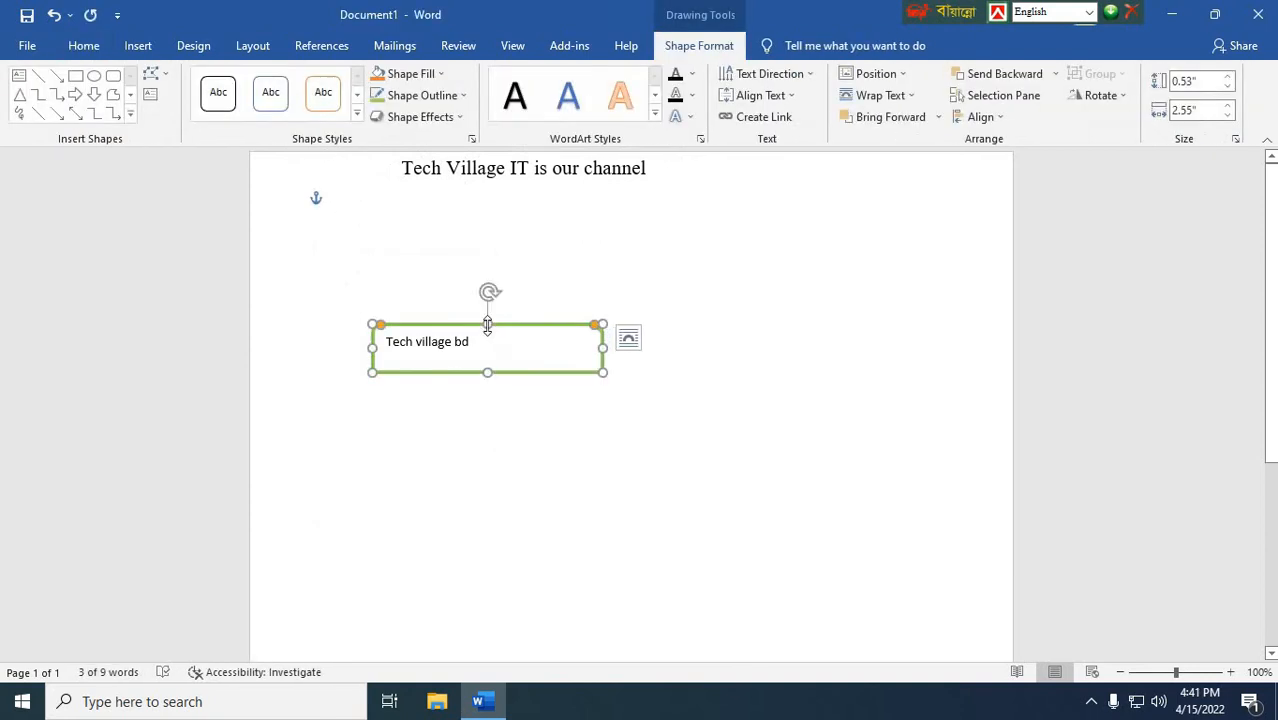
left_click(152, 77)
mouse_move(218, 103)
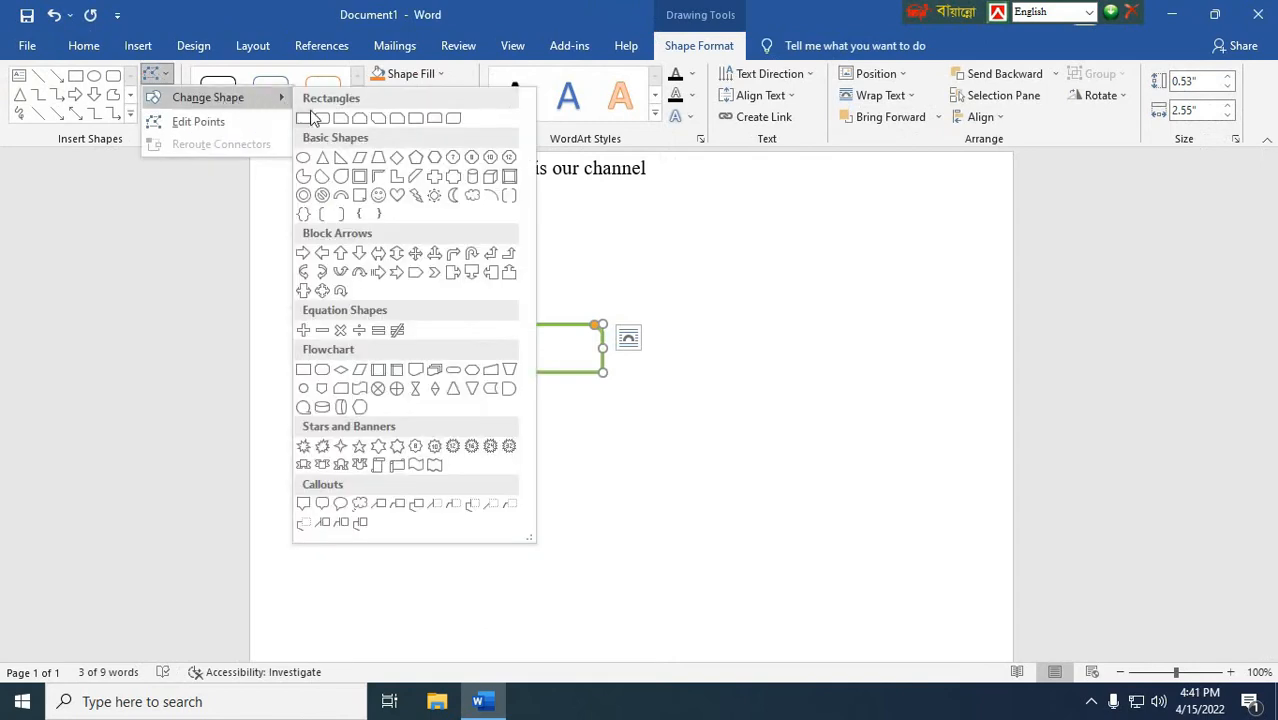
left_click(379, 160)
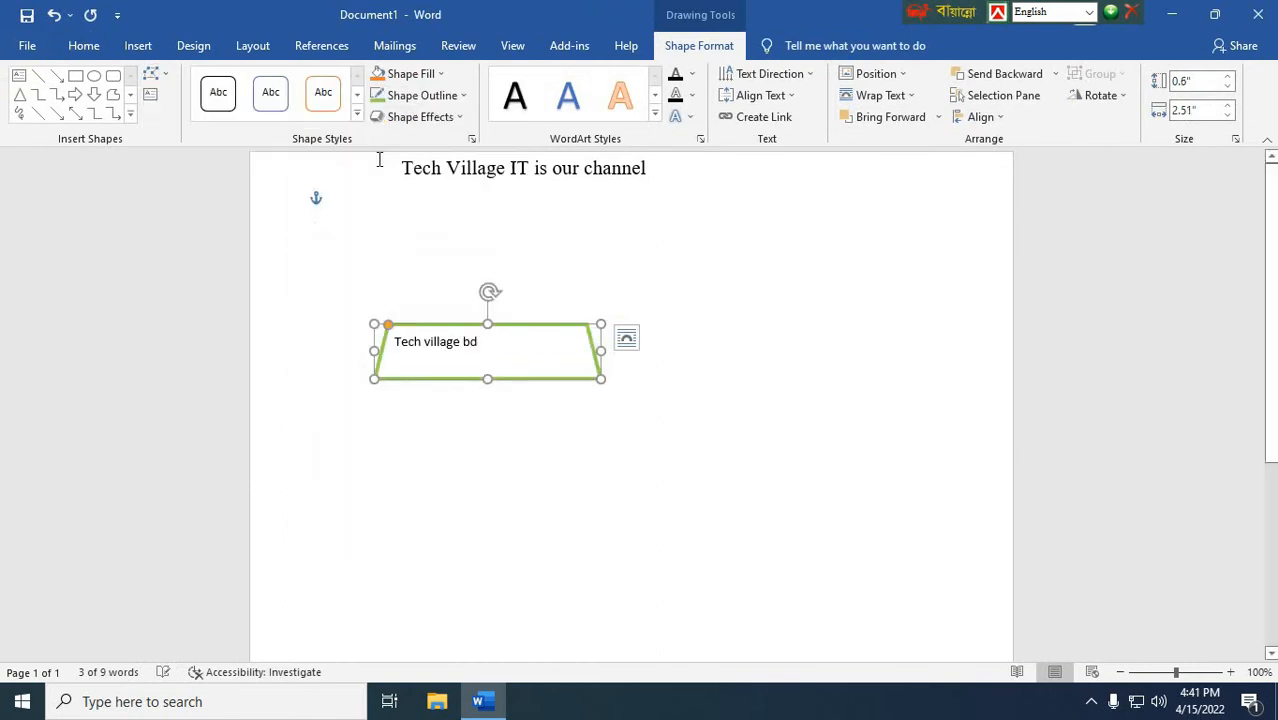
left_click(394, 465)
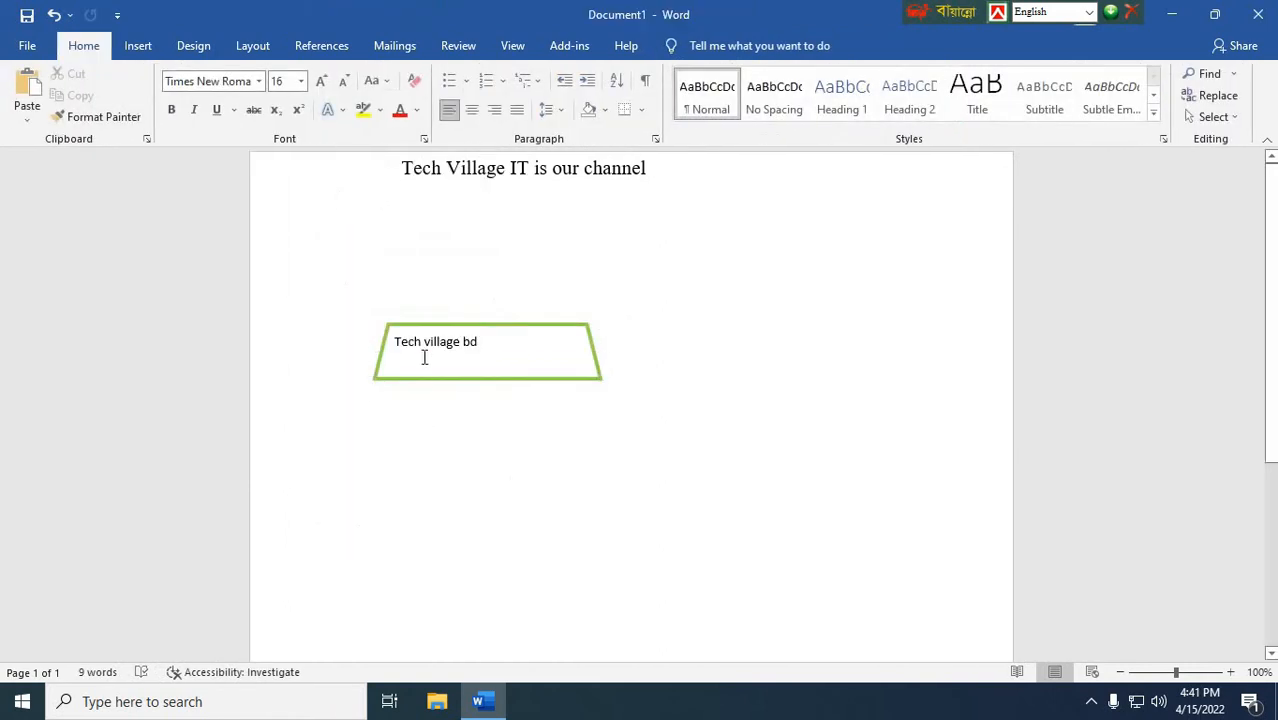
Step: Change the text box's shape back to a plain Rectangle
left_click(468, 326)
left_click(150, 75)
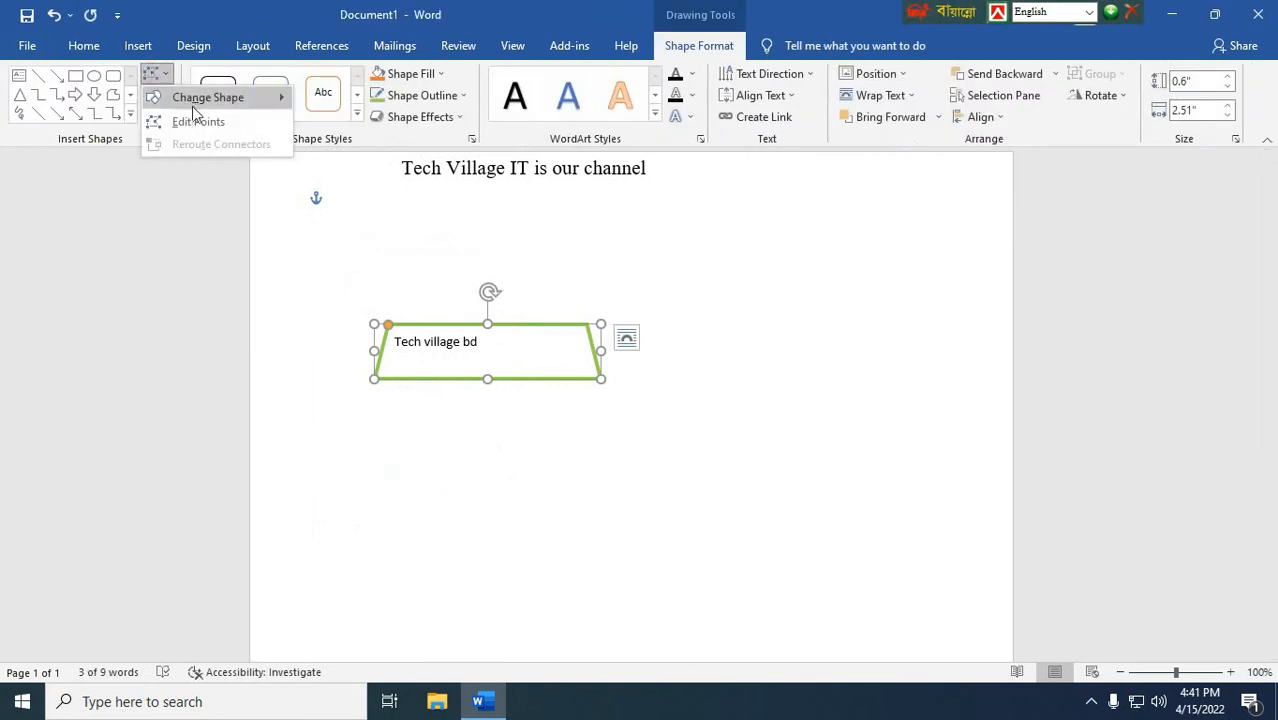
mouse_move(205, 100)
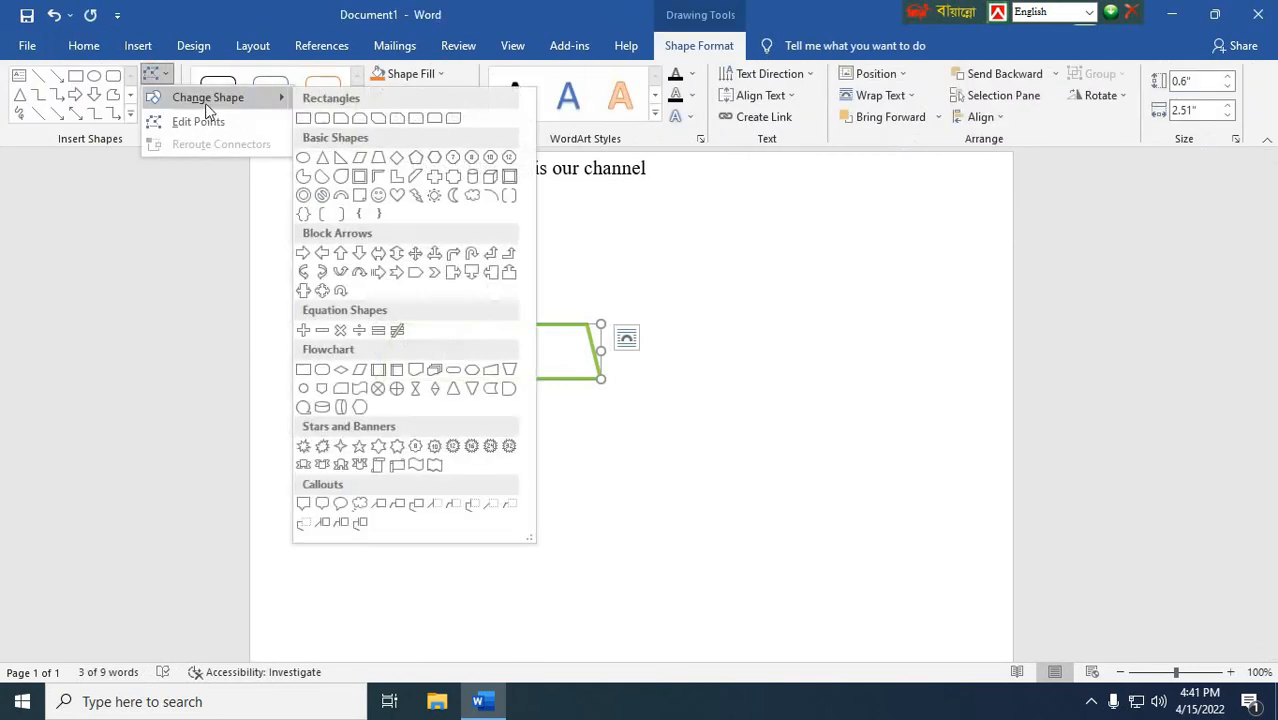
left_click(309, 117)
left_click(490, 372)
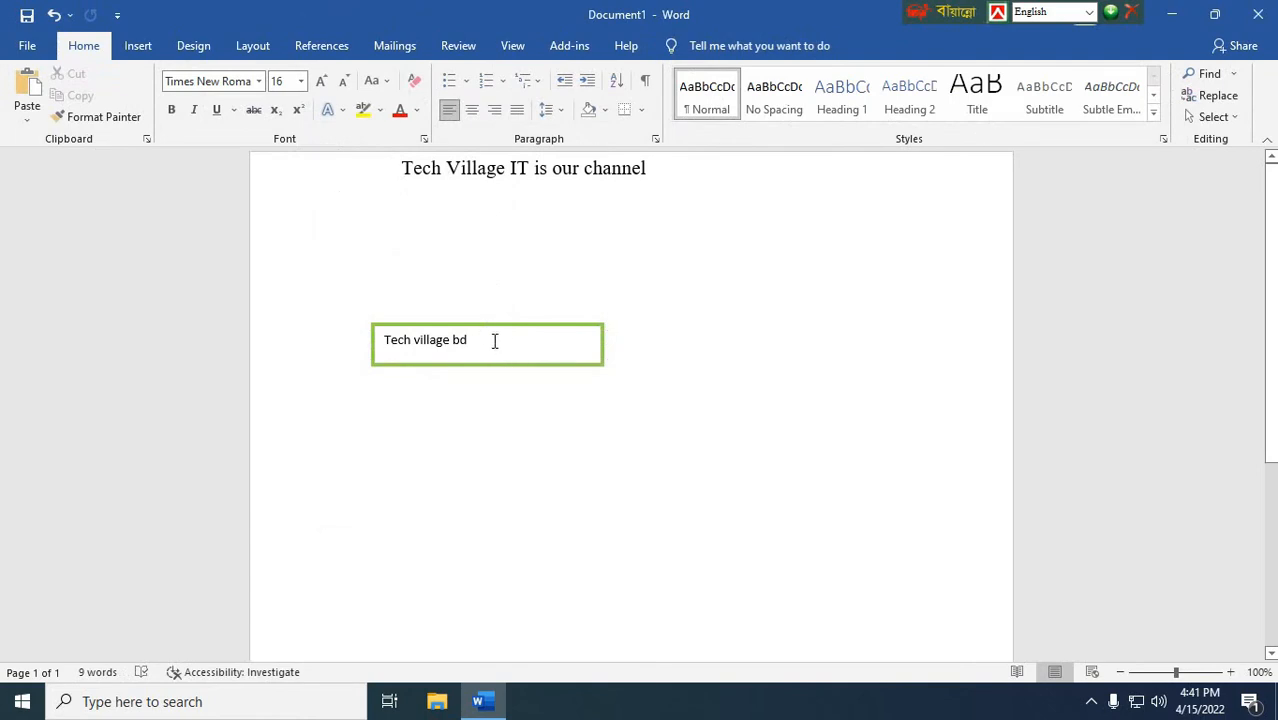
Step: Rotate all text in the text box by 90°
left_click(494, 340)
left_click(494, 364)
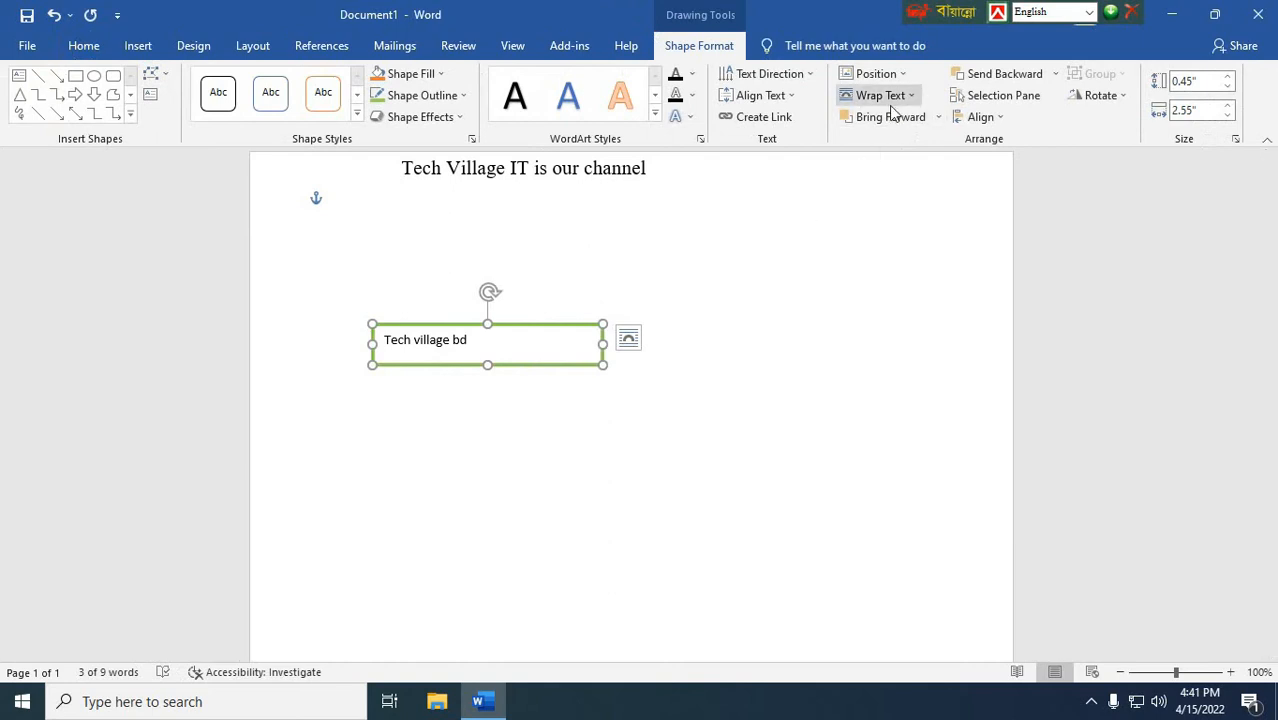
left_click(776, 78)
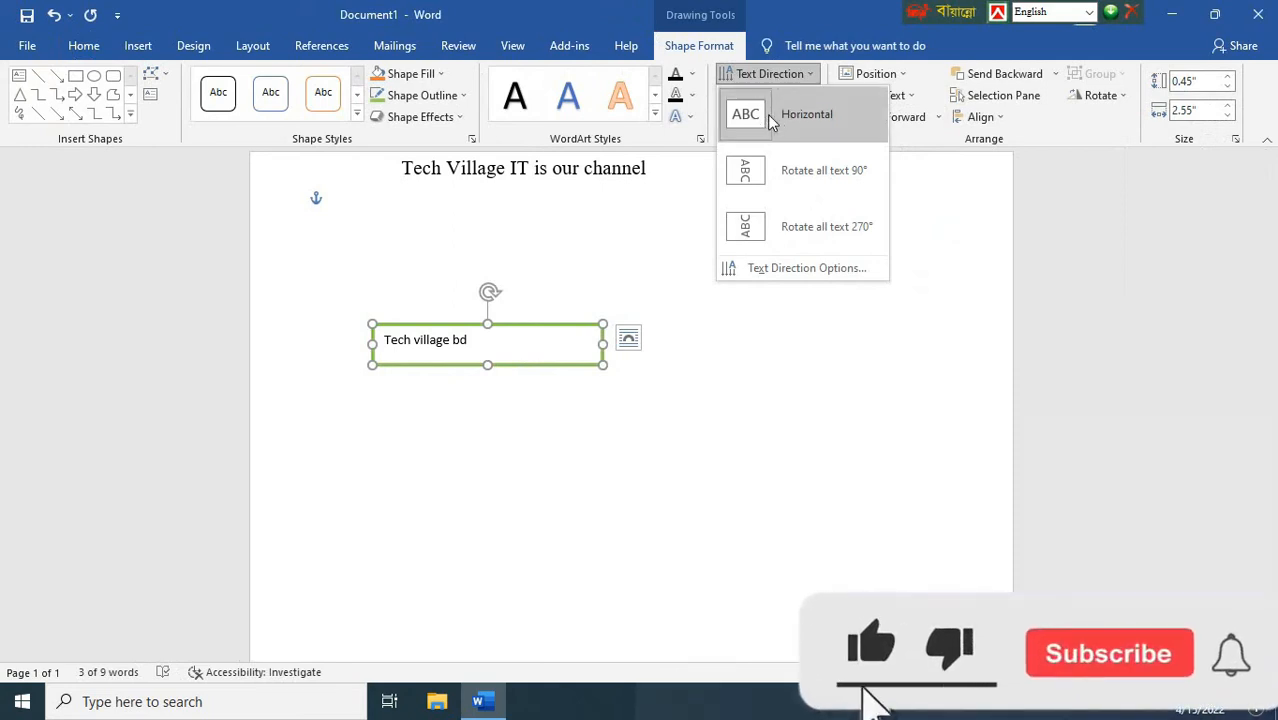
left_click(800, 171)
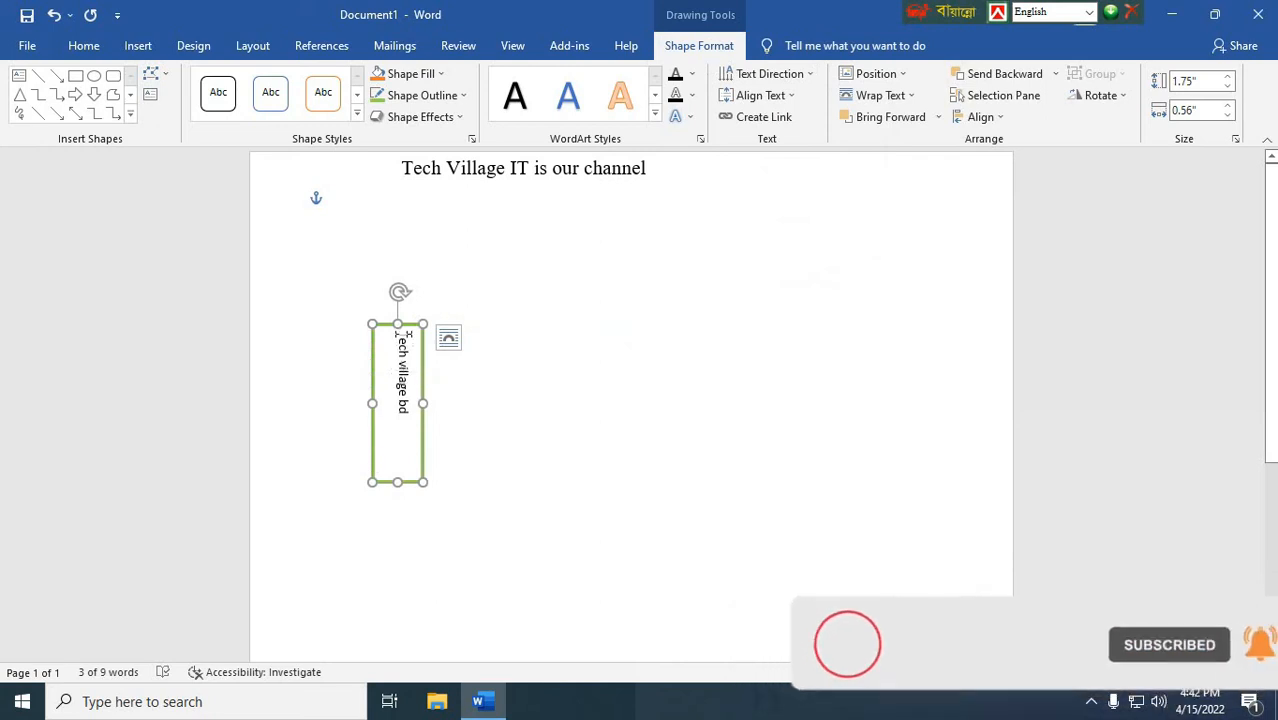
Step: Set the text box's text direction back to horizontal and increase the box's height to about 0.99"
left_click(760, 76)
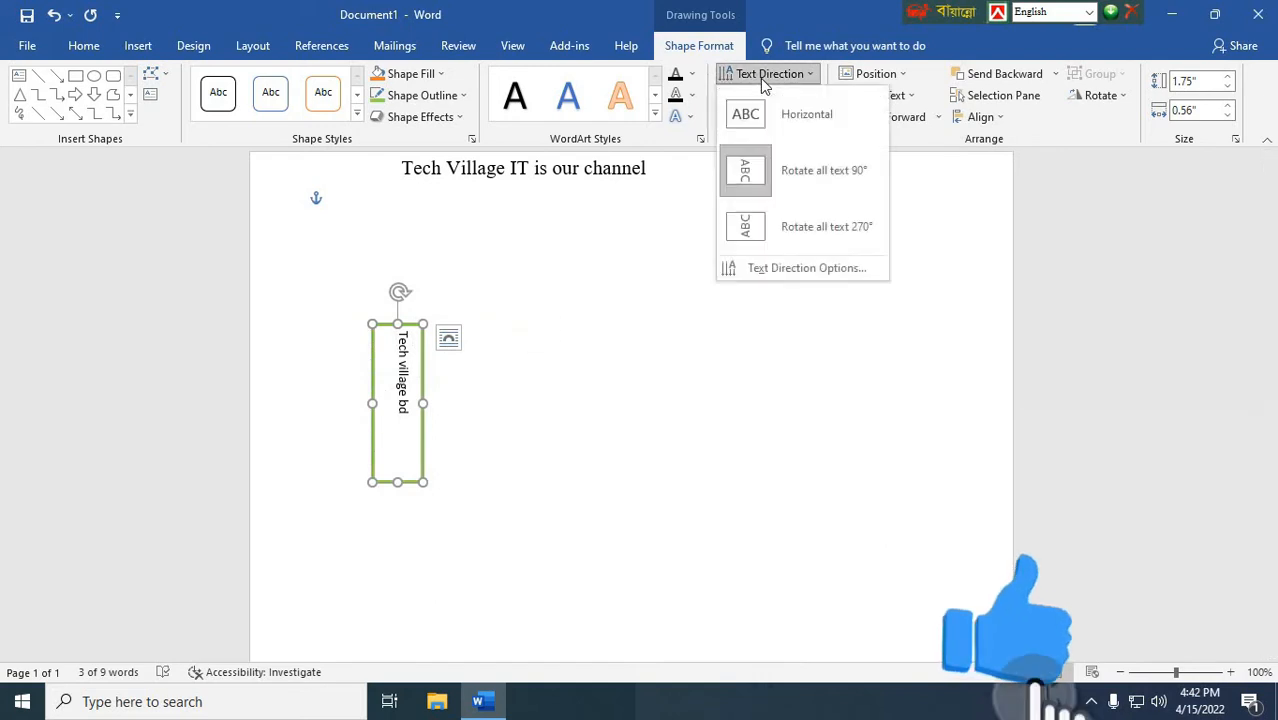
left_click(762, 114)
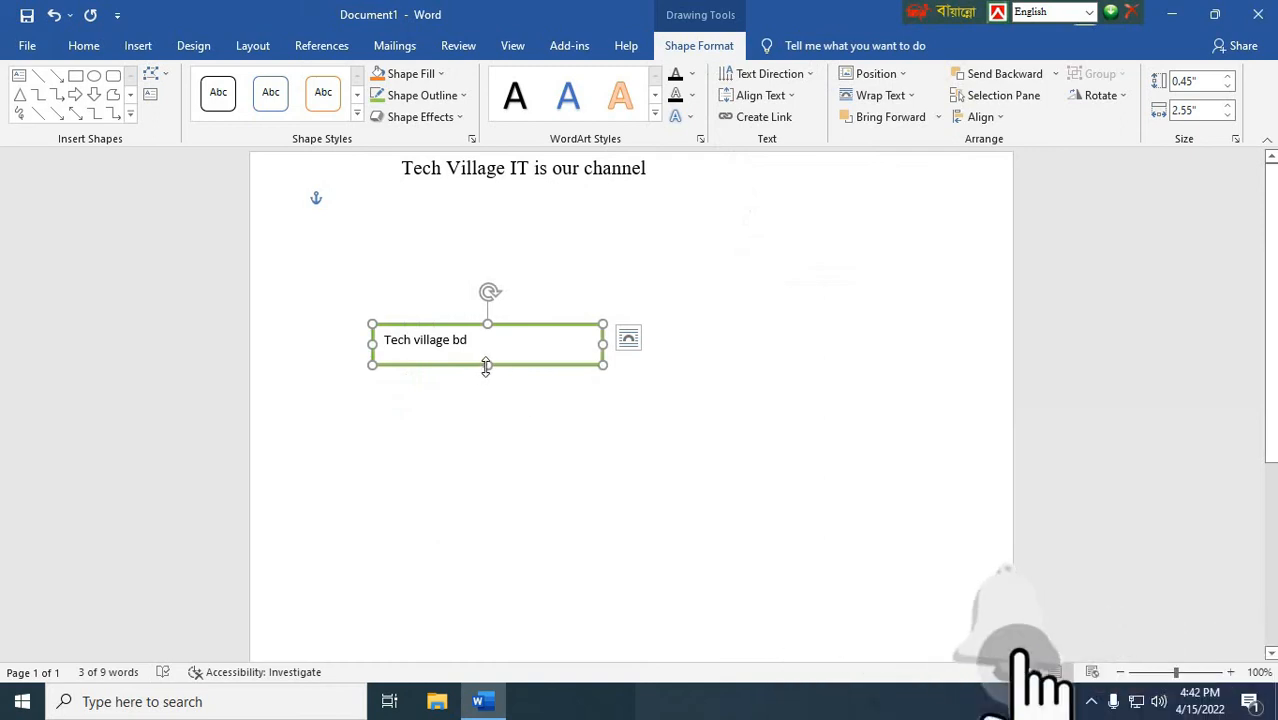
left_click_drag(486, 365, 482, 413)
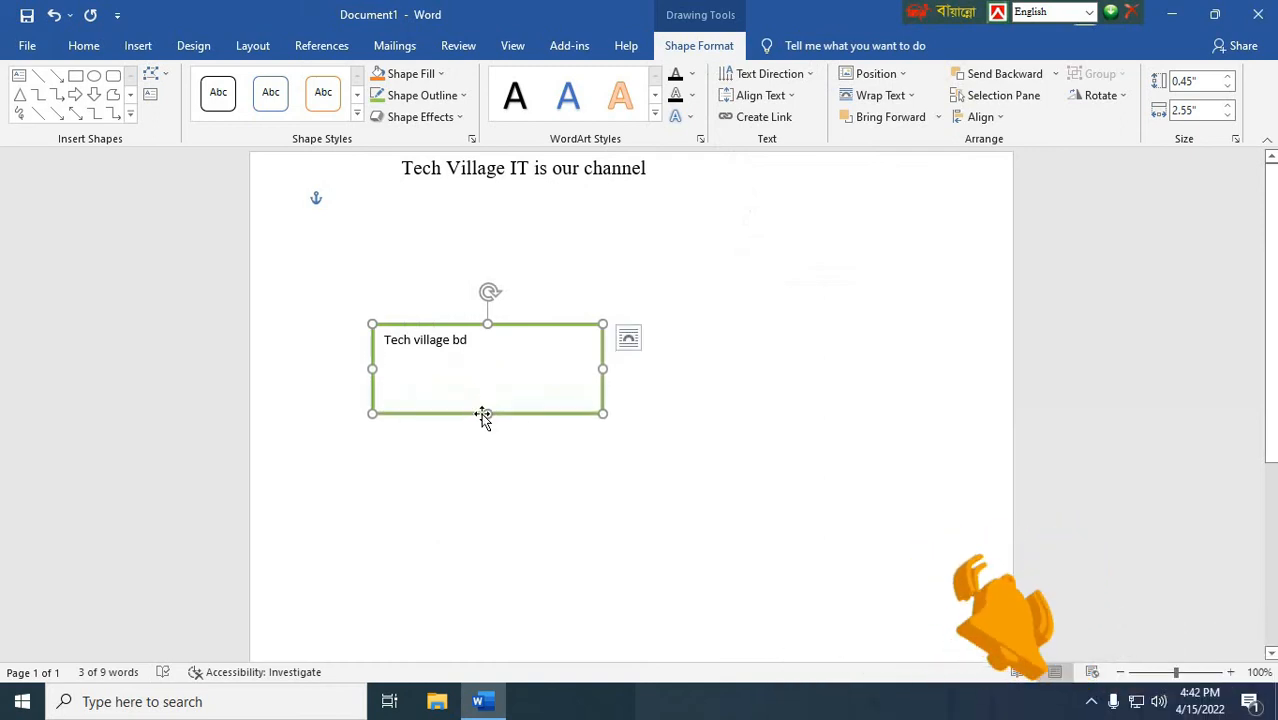
Step: Preview the Bottom vertical alignment for the text in the text box without applying it
left_click(479, 342)
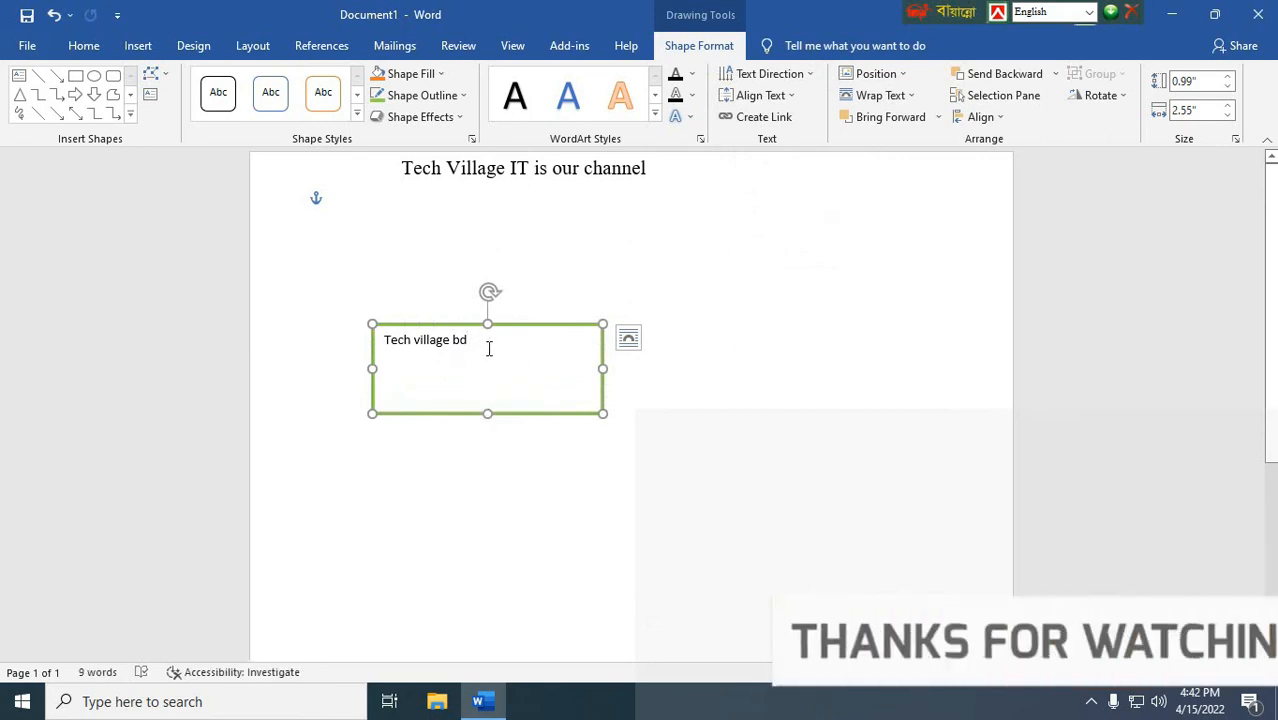
left_click(757, 97)
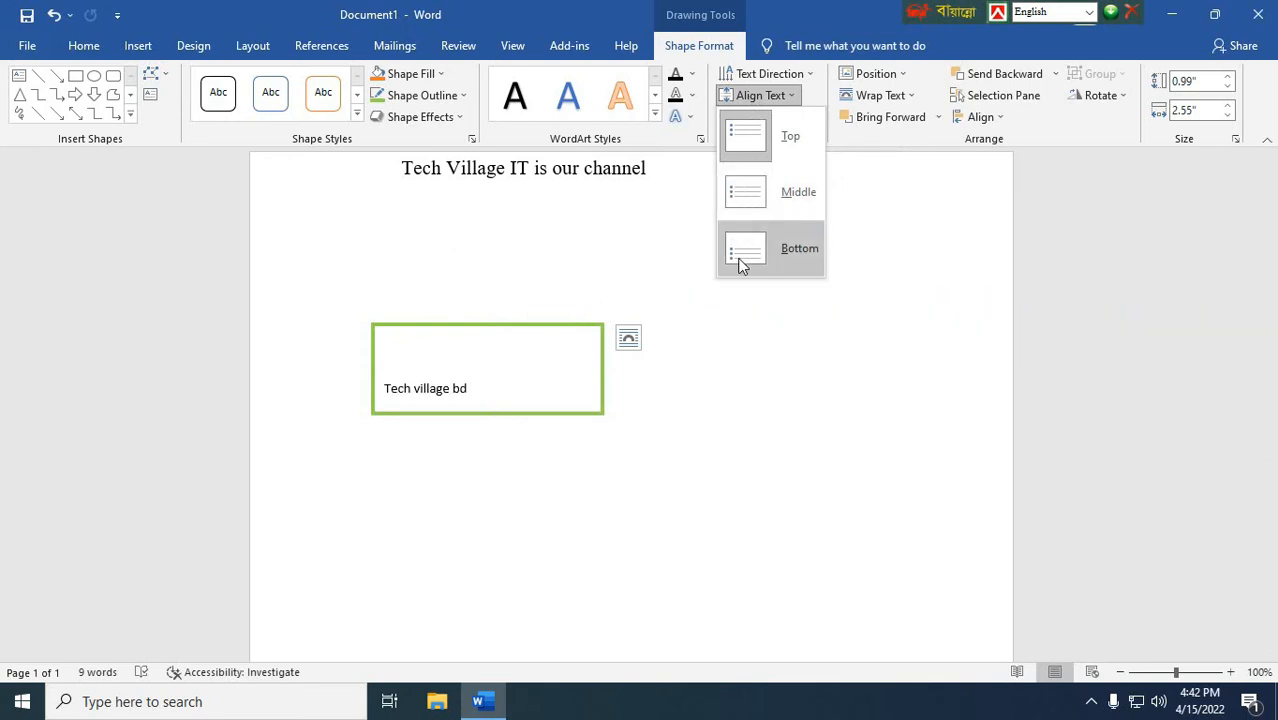
left_click(508, 335)
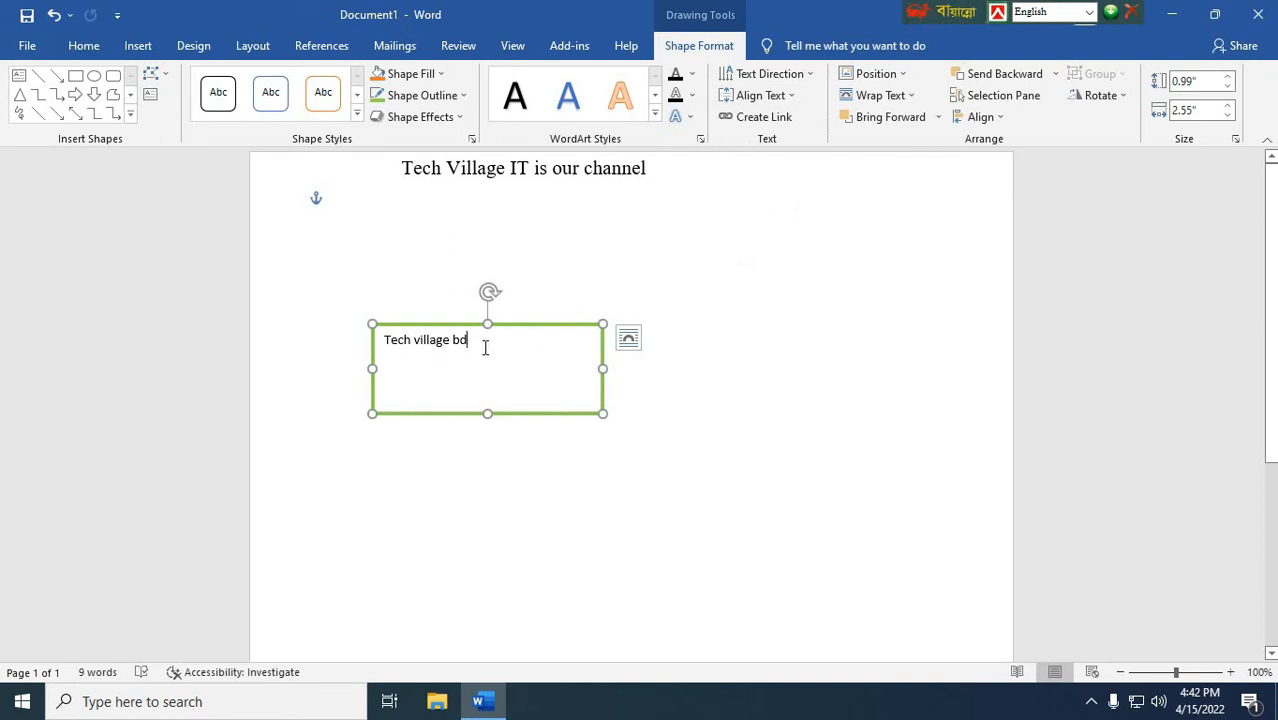
Step: Append more than four lines of random filler words after "Tech village bd" so the text overflows the text box
type("sdla")
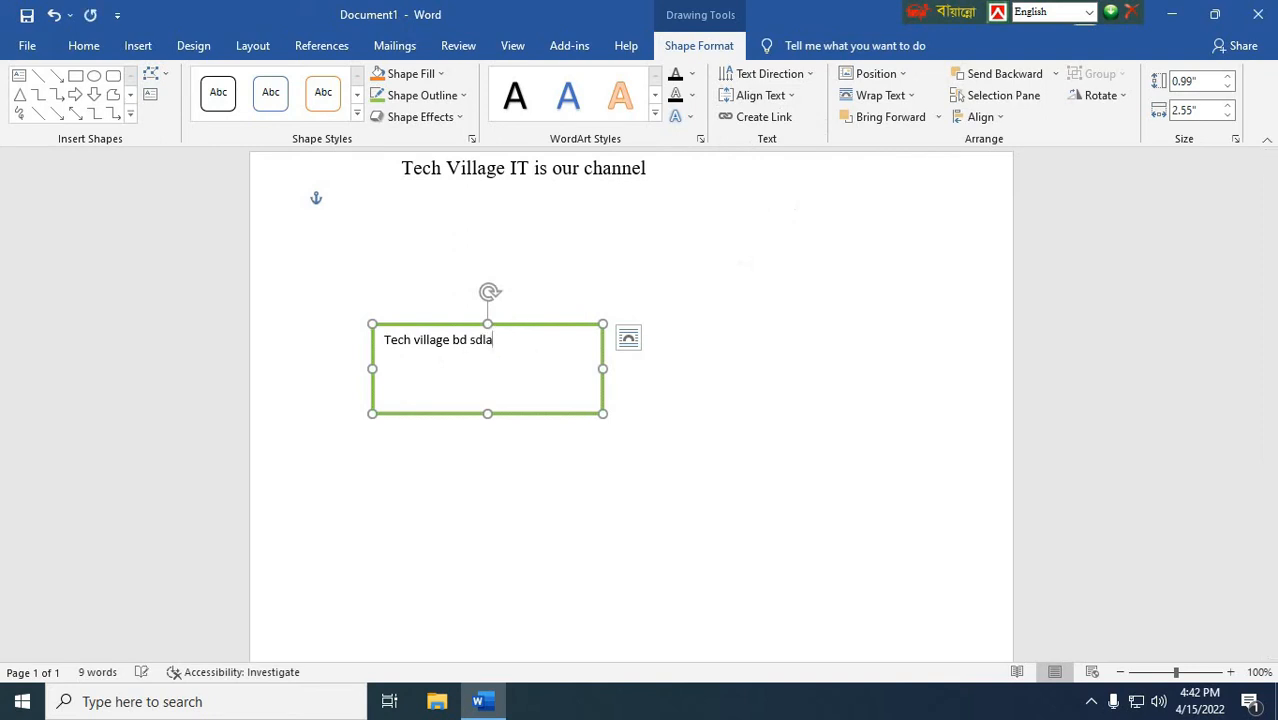
type("kjfsldkafjsldkajf lksadjfsadlkfjasdlkfjlskda j")
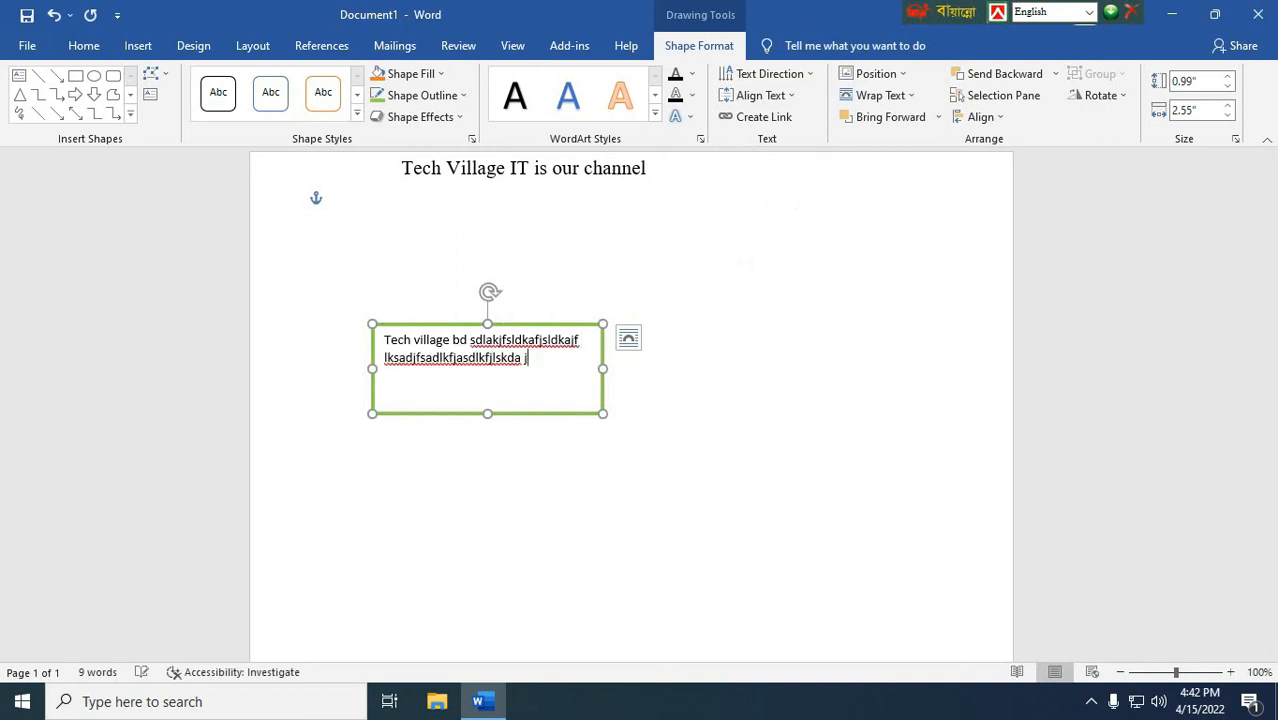
type("sadlkfj lkasdjf laskdjf lasdkfj alsdkjfsaldkj flkasdjflskdaf jlkasdjf lasdkjf lkasdjf")
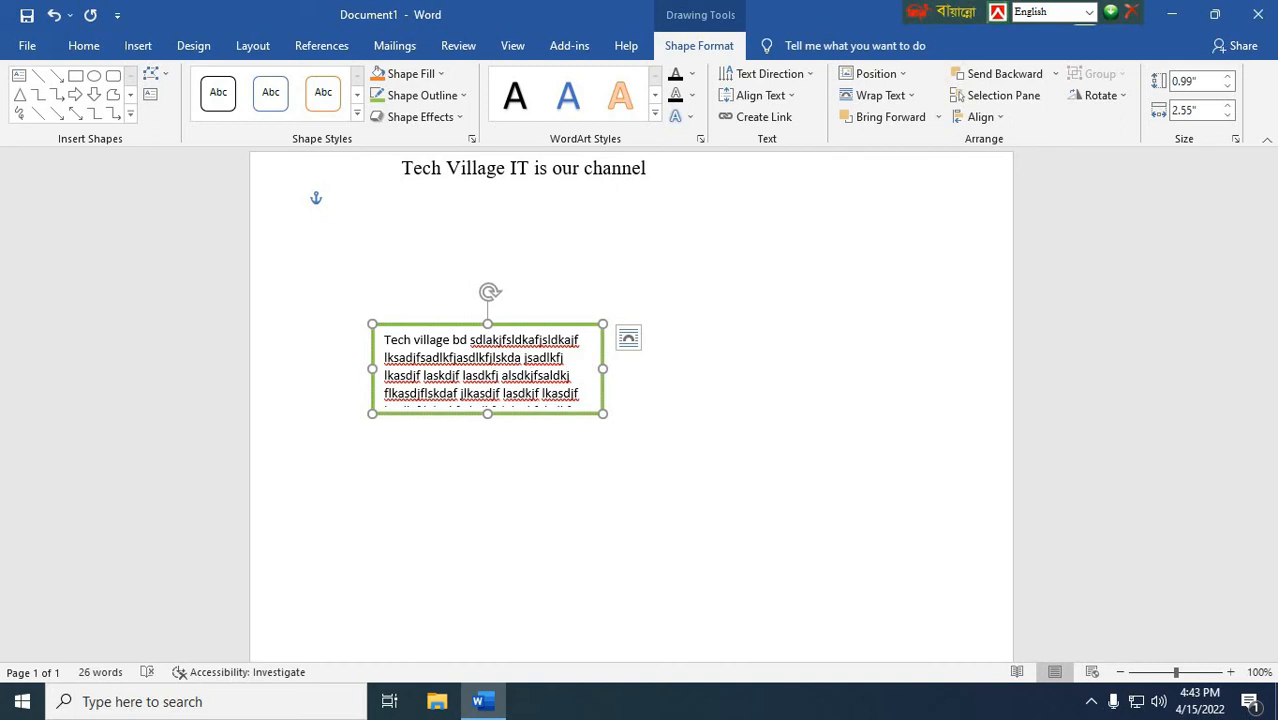
left_click(719, 376)
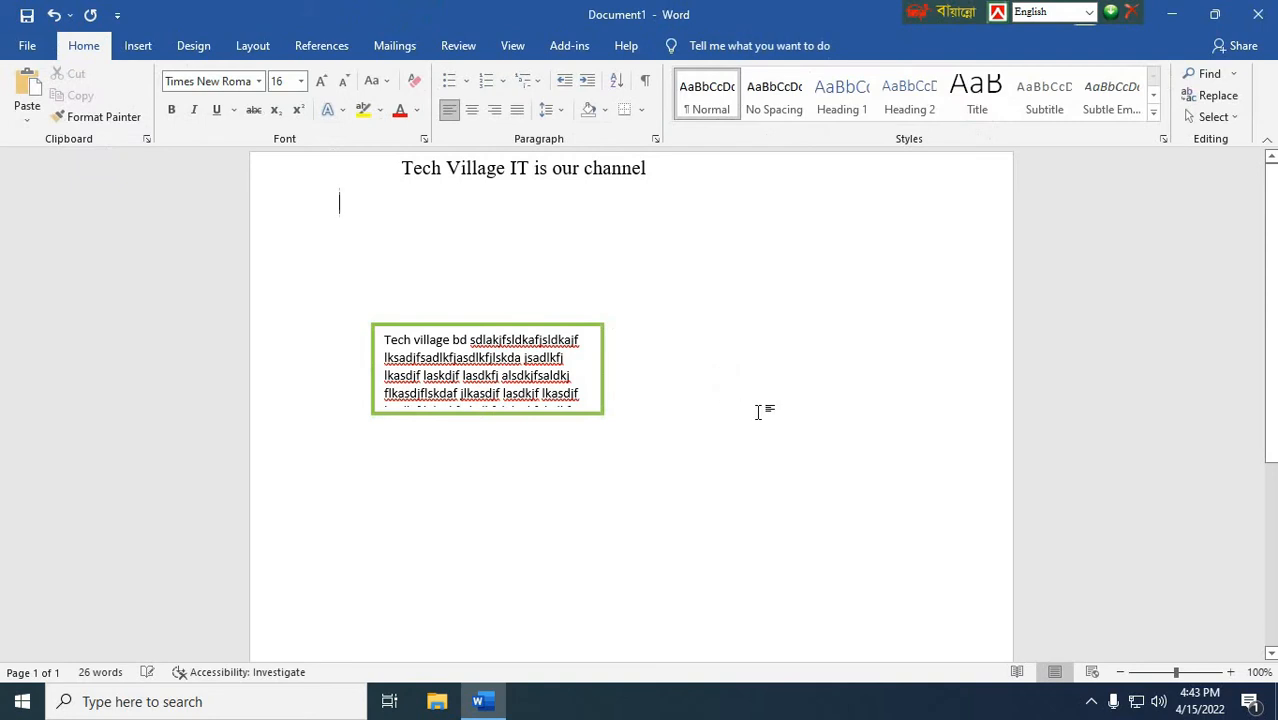
Step: Draw a second text box, about 1.22" high and 1.85" wide, to the right of the green-outlined one
left_click(193, 45)
left_click(578, 394)
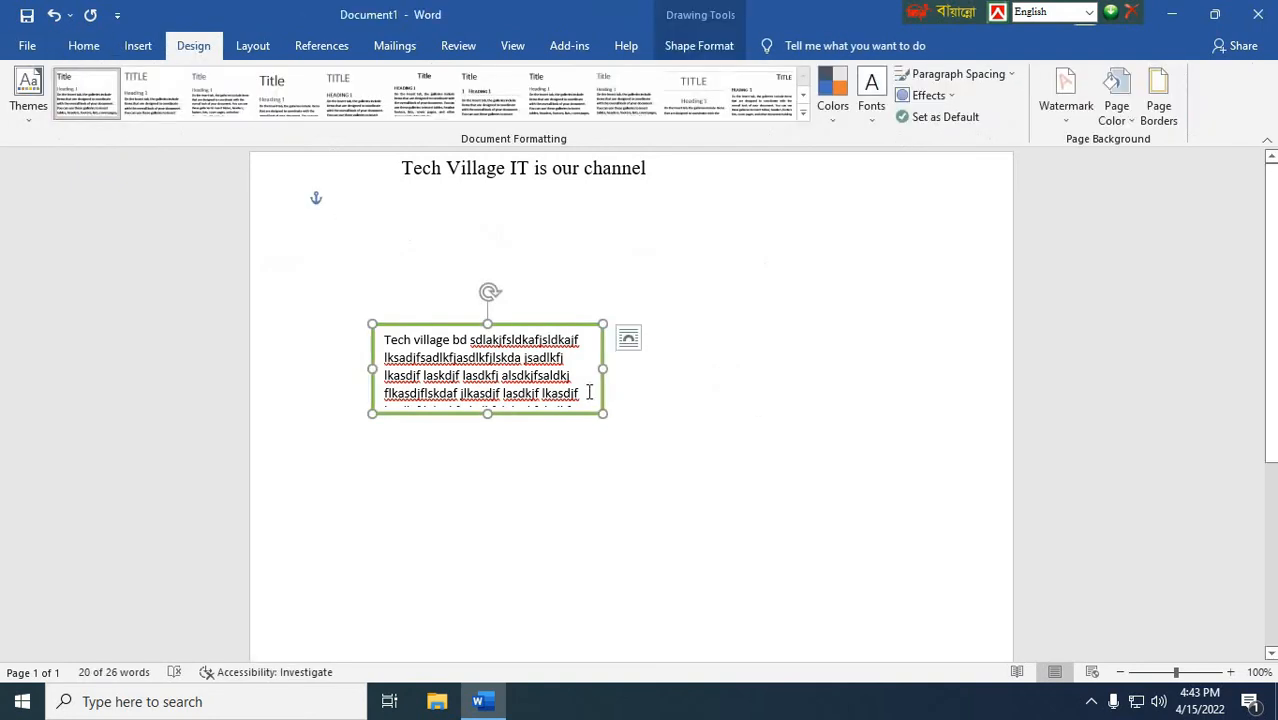
left_click(138, 45)
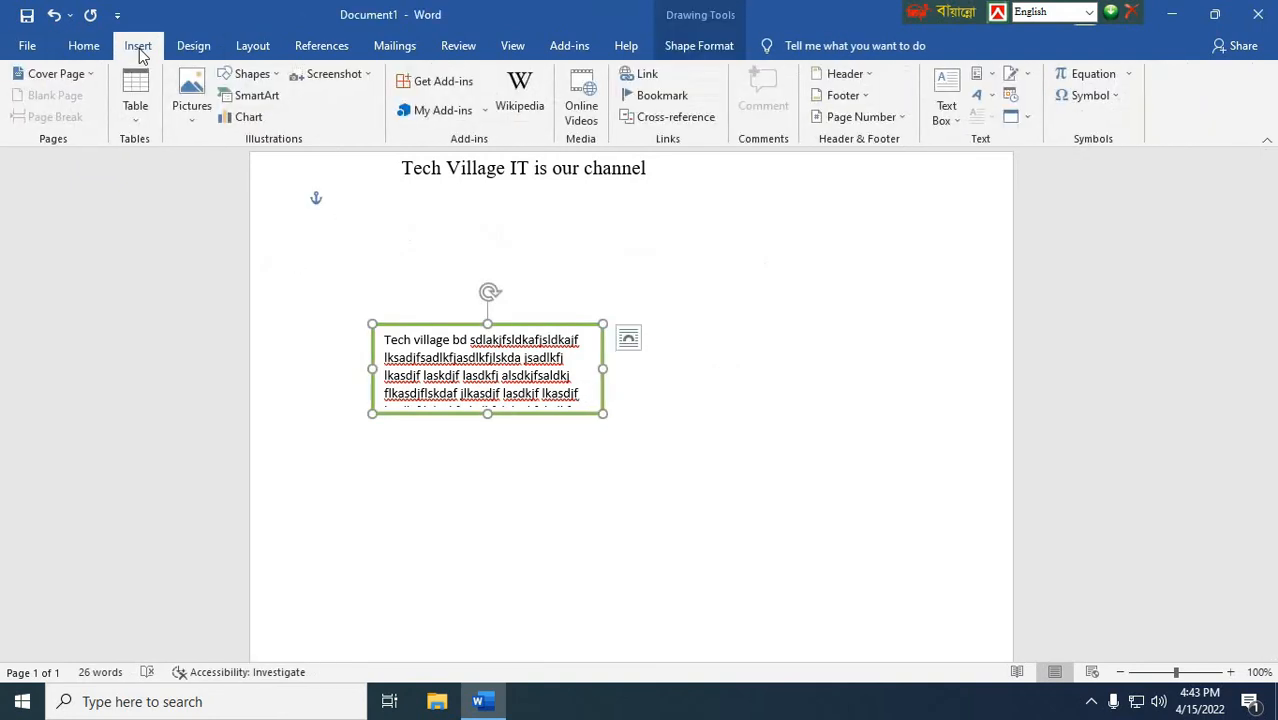
left_click(946, 105)
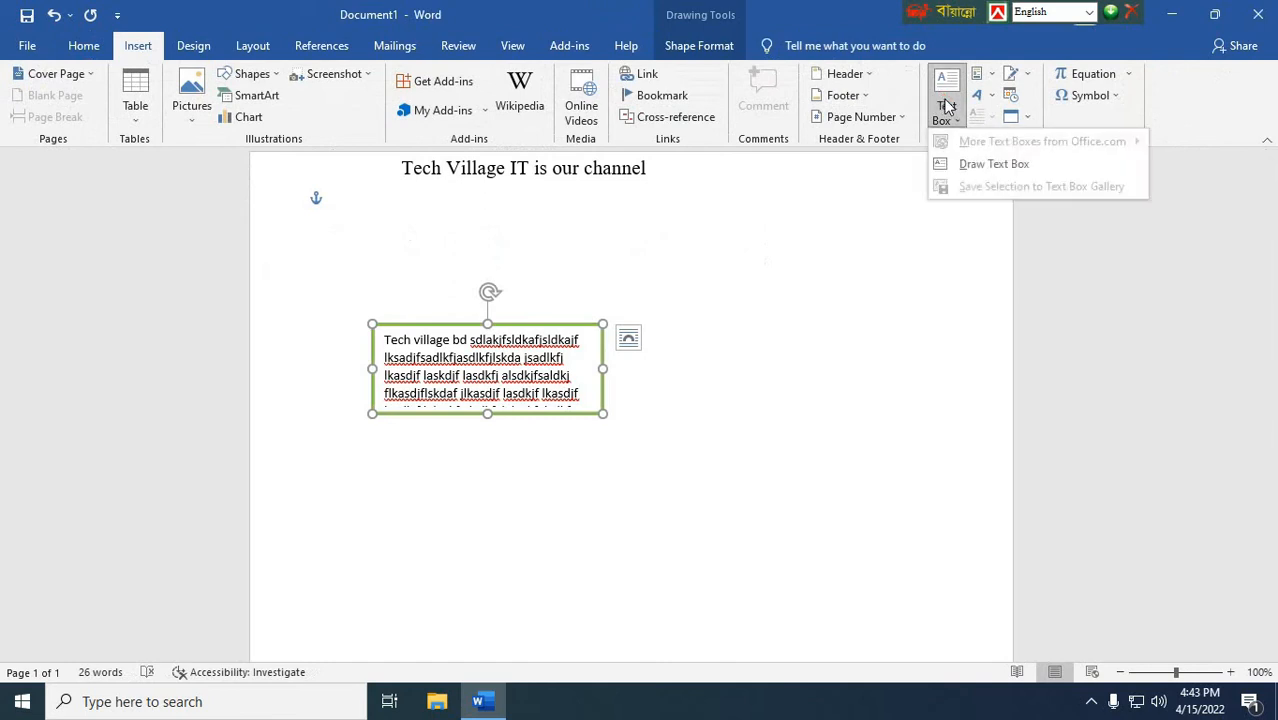
left_click(995, 164)
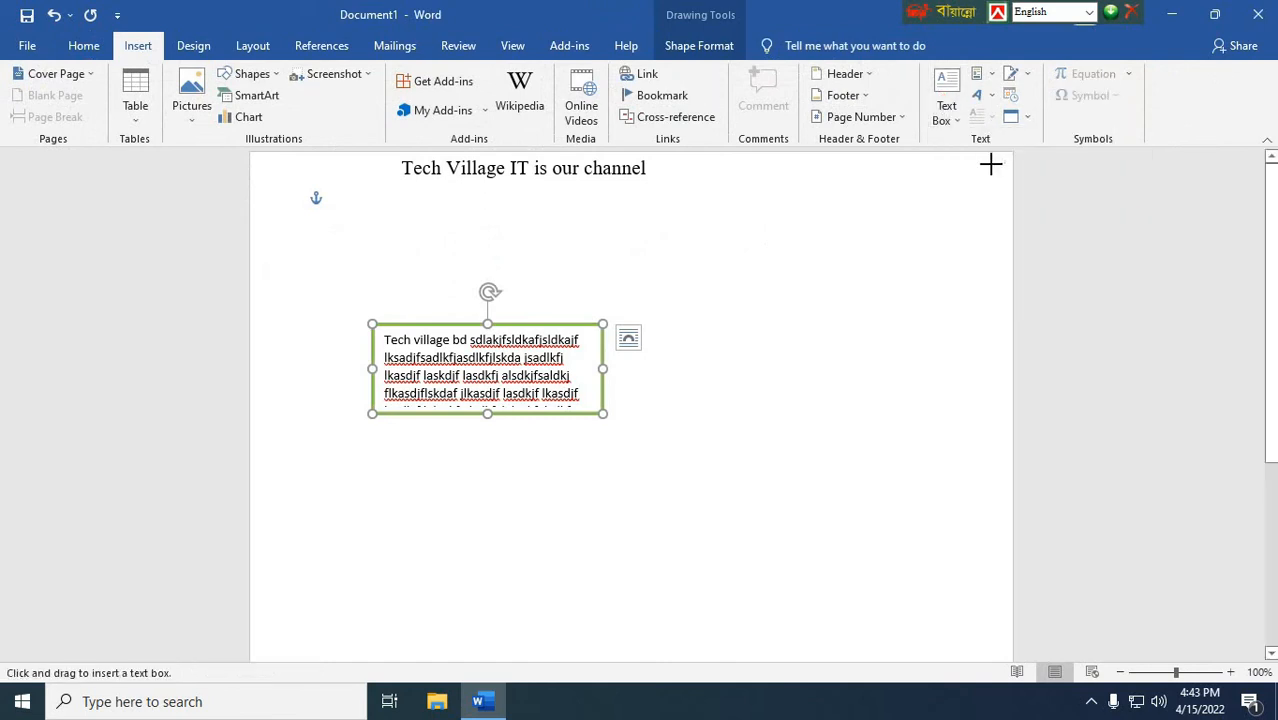
left_click_drag(681, 311, 848, 420)
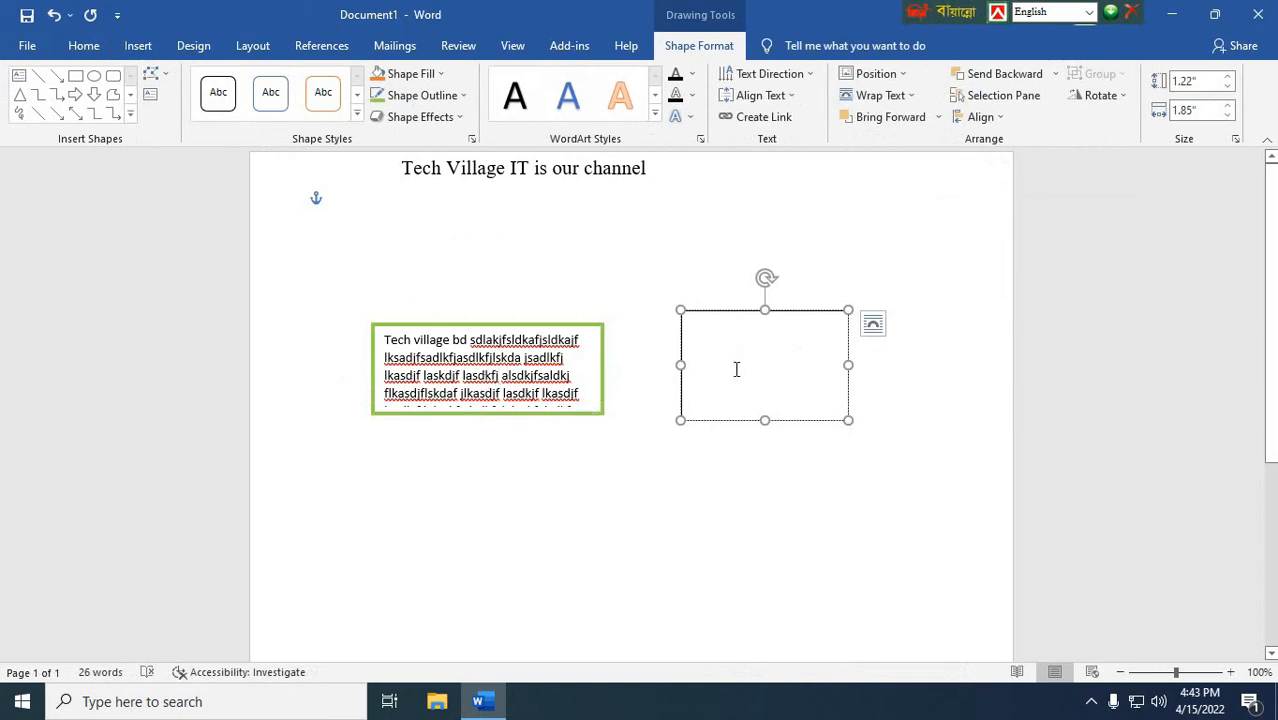
Step: Create a text link from the green-outlined text box to the empty text box
left_click(577, 374)
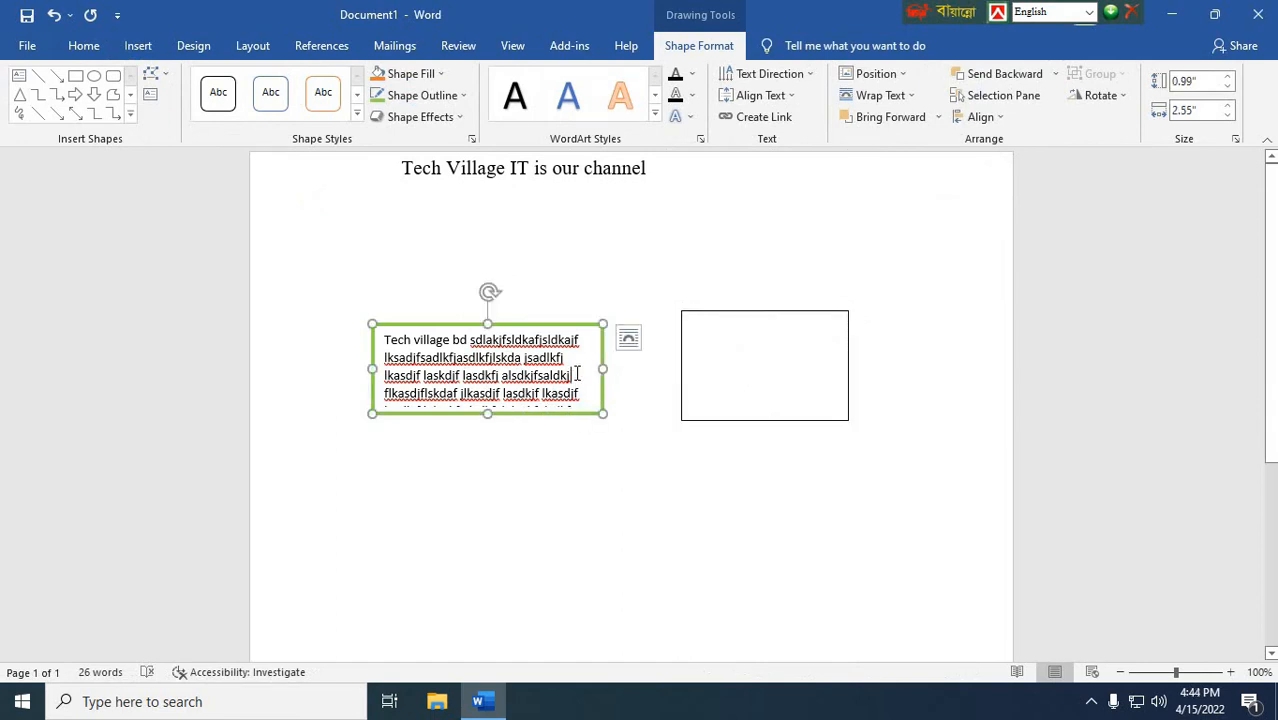
left_click(775, 118)
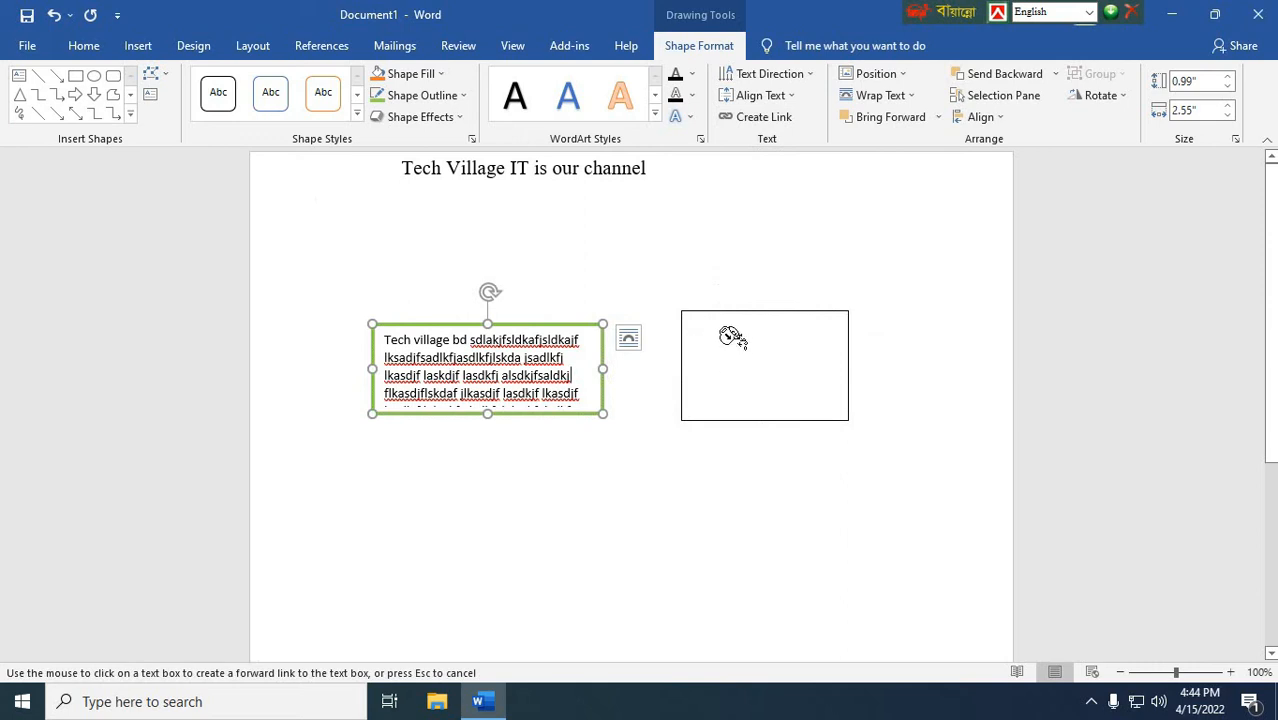
left_click(737, 344)
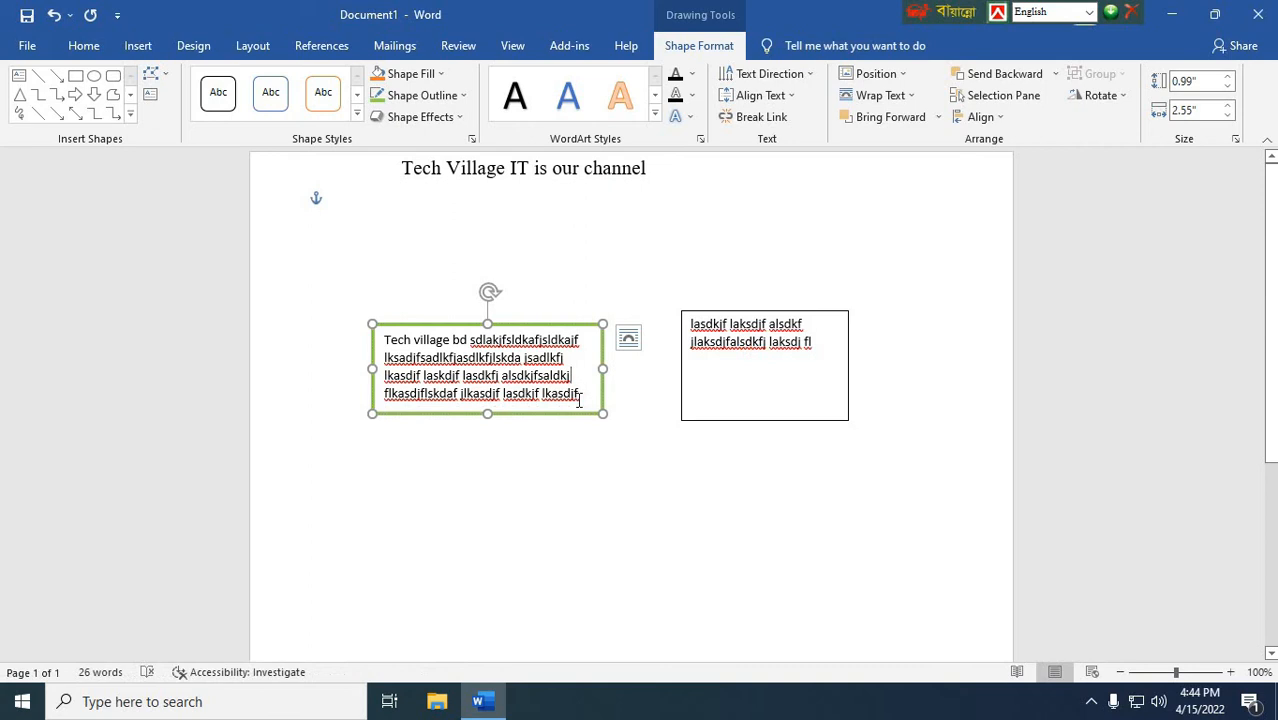
Step: Break the link from the green-outlined text box to the second text box
left_click(763, 342)
left_click(521, 363)
left_click(765, 363)
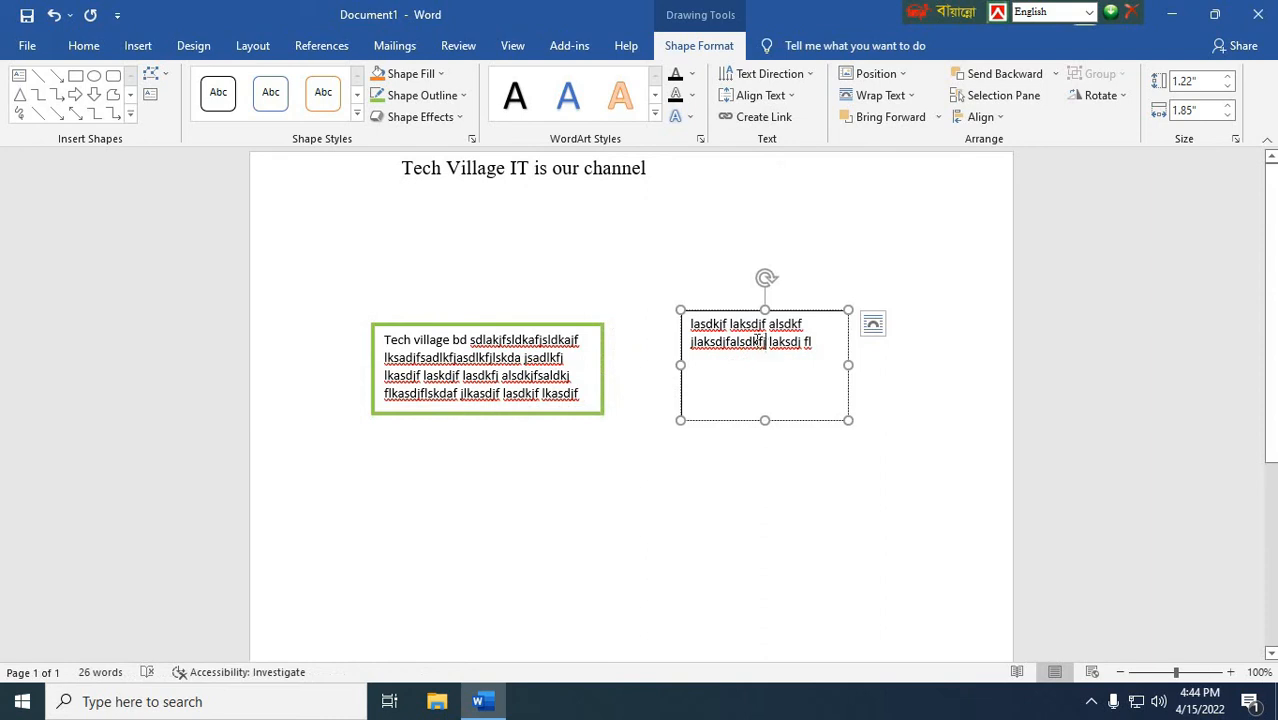
left_click(549, 378)
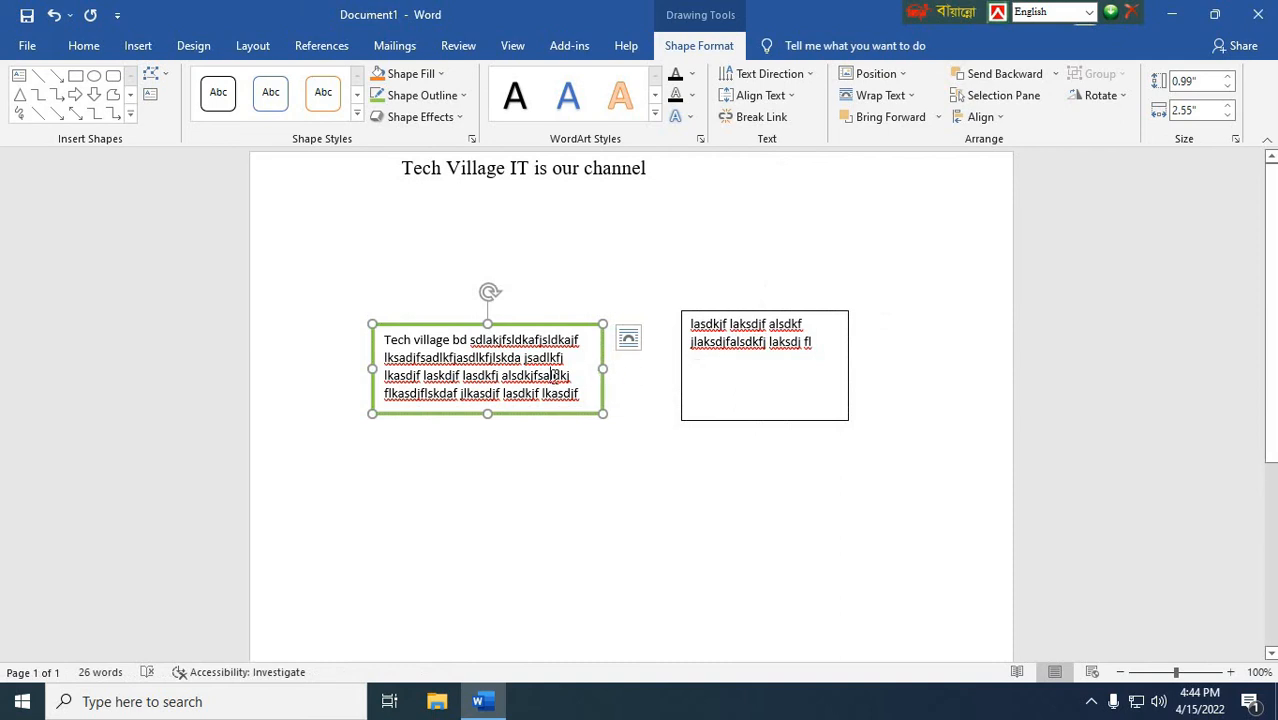
left_click(770, 121)
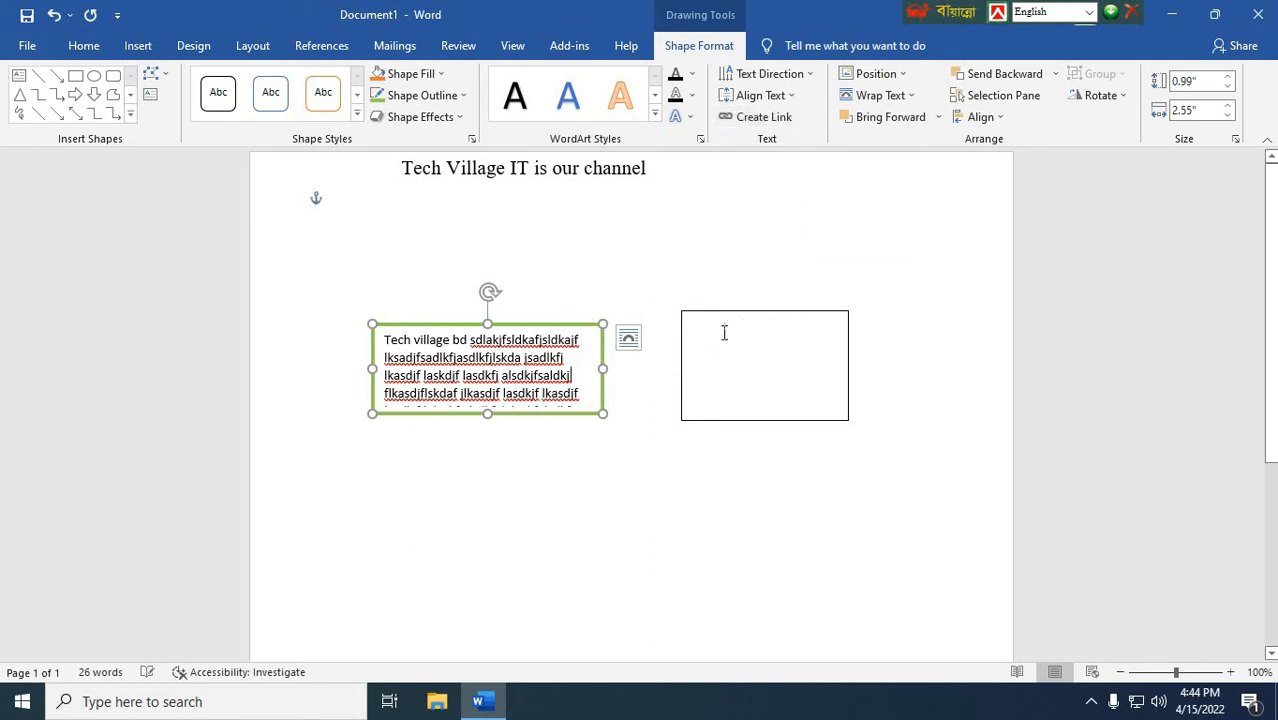
Step: Reduce the green-outlined text box's height to about 0.8" and link it to the empty text box
scroll(555, 372, "down", 1)
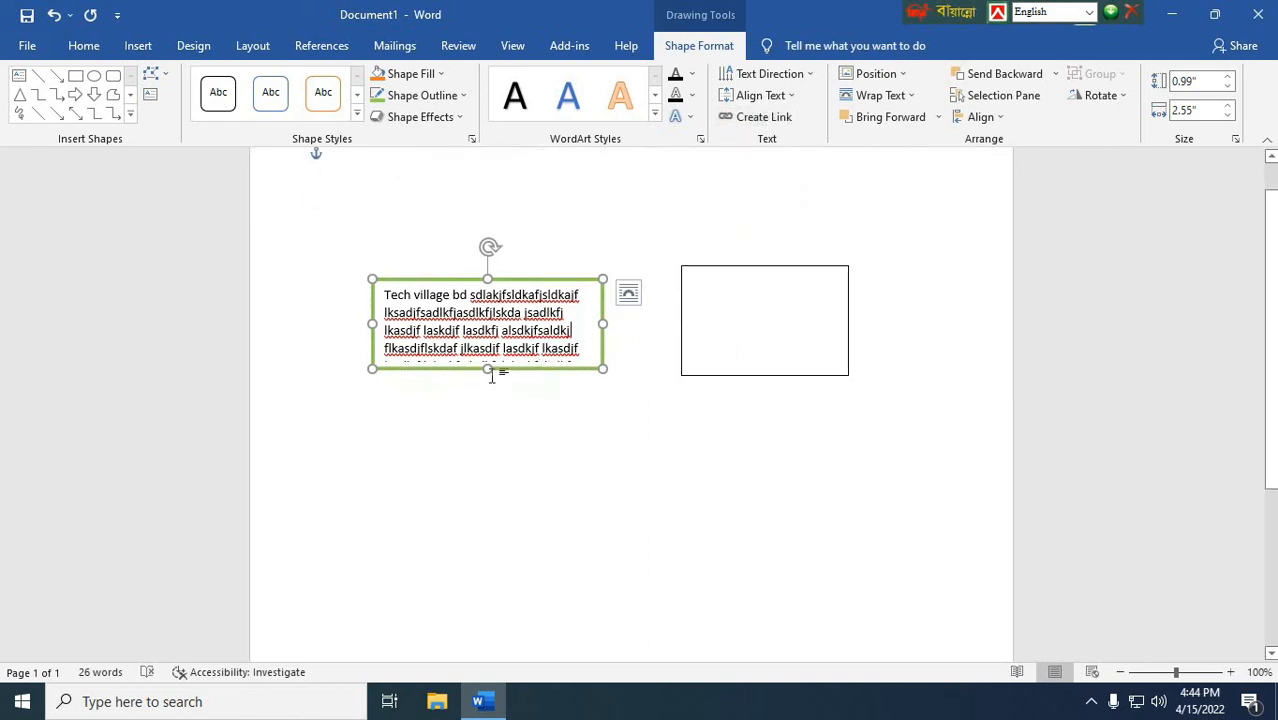
mouse_move(487, 368)
left_mouse_down()
mouse_move(487, 408)
mouse_move(487, 351)
left_mouse_up()
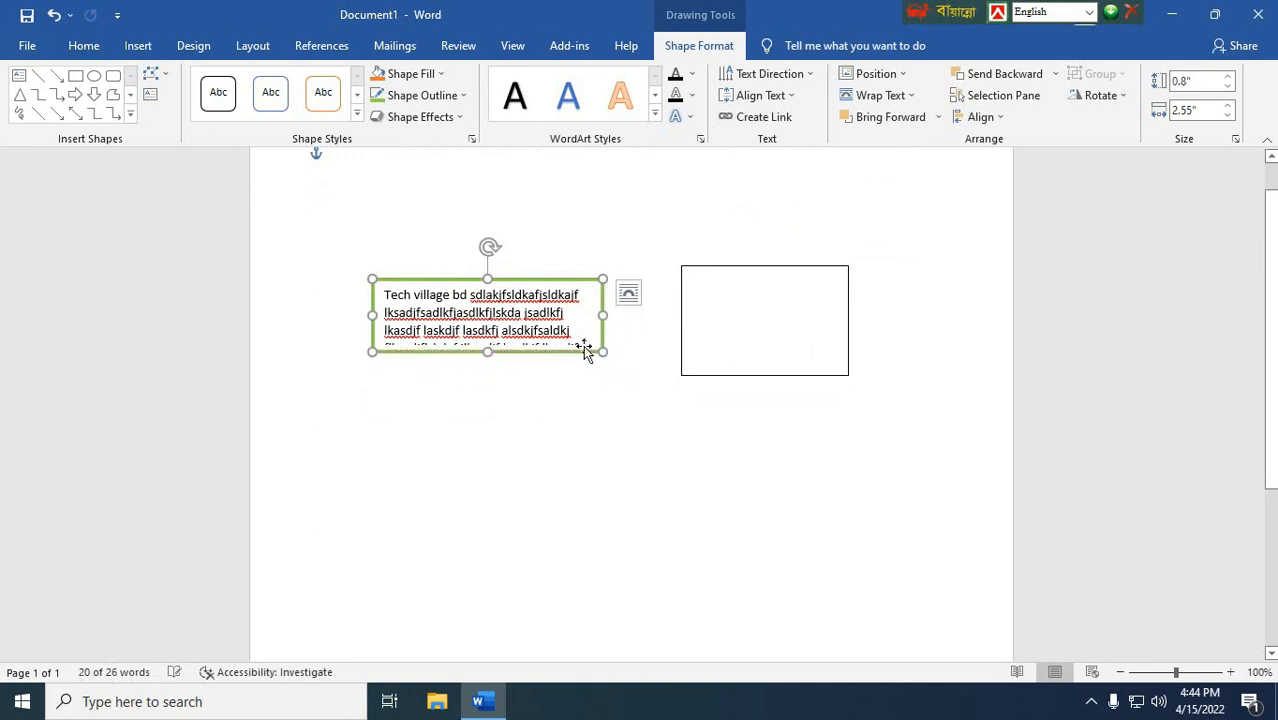
left_click(763, 117)
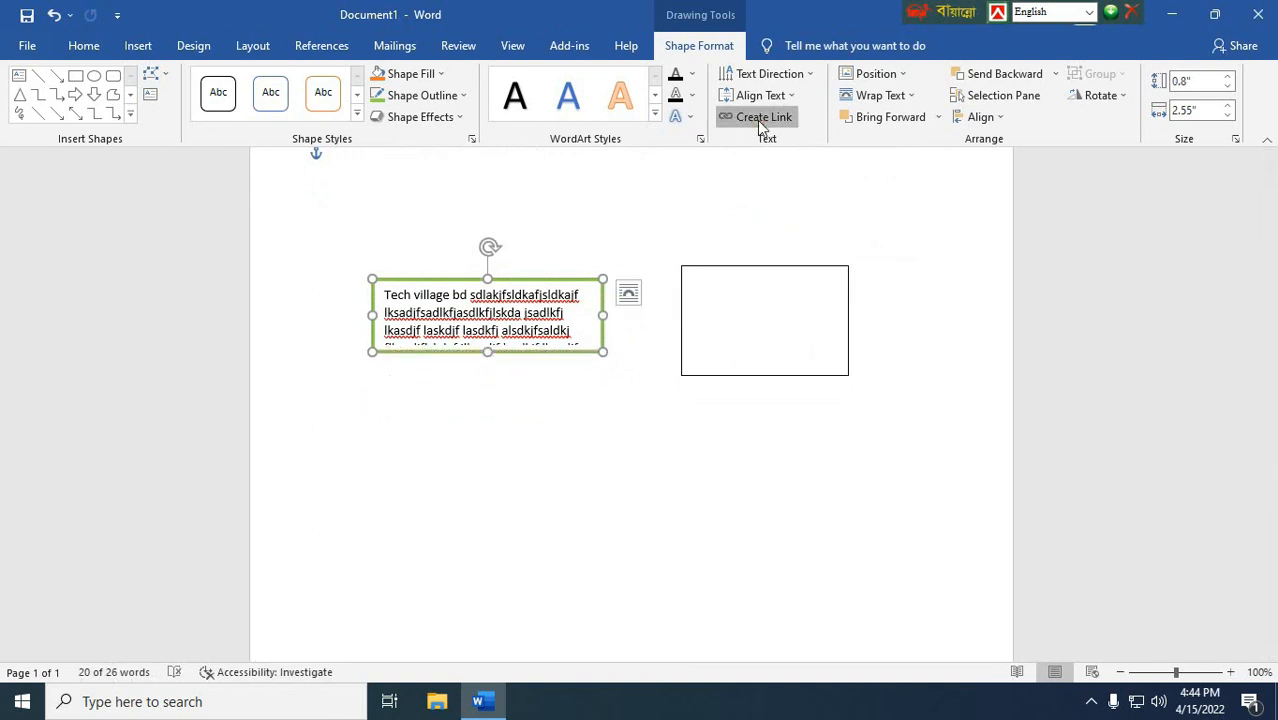
left_click(716, 297)
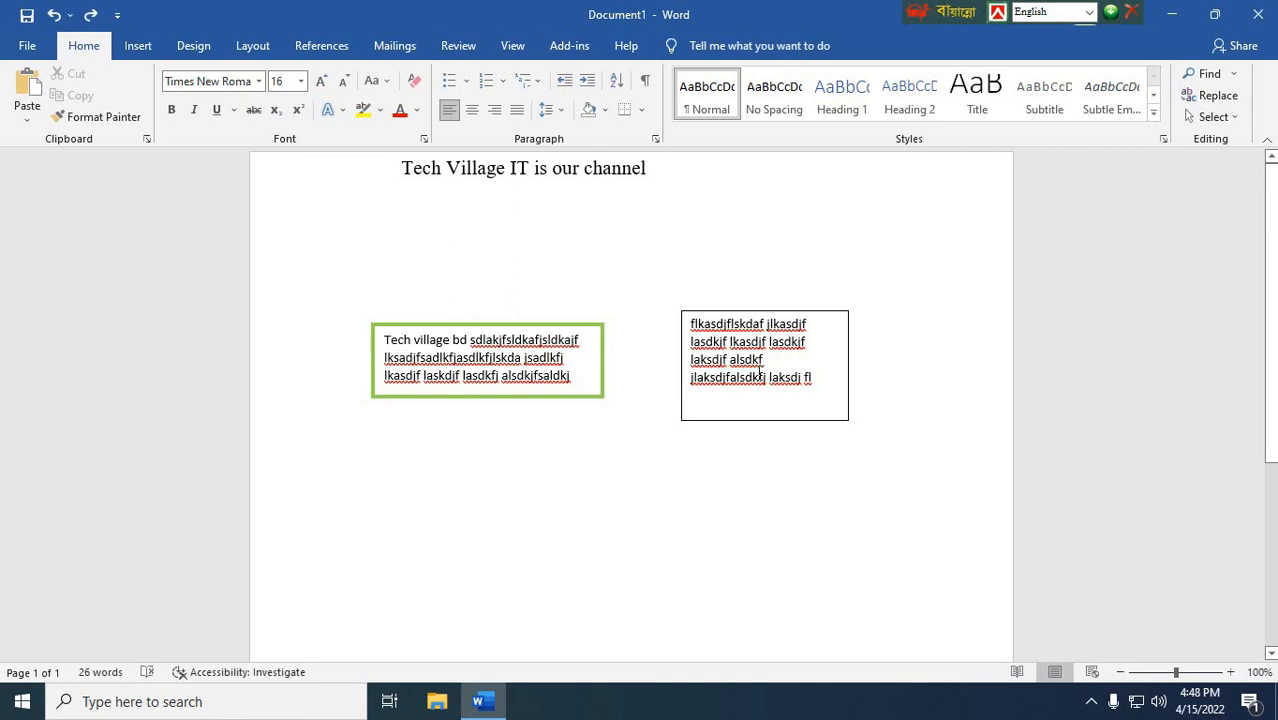
Step: Display the Selection pane, hide all objects in the document and show them all again
left_click(569, 327)
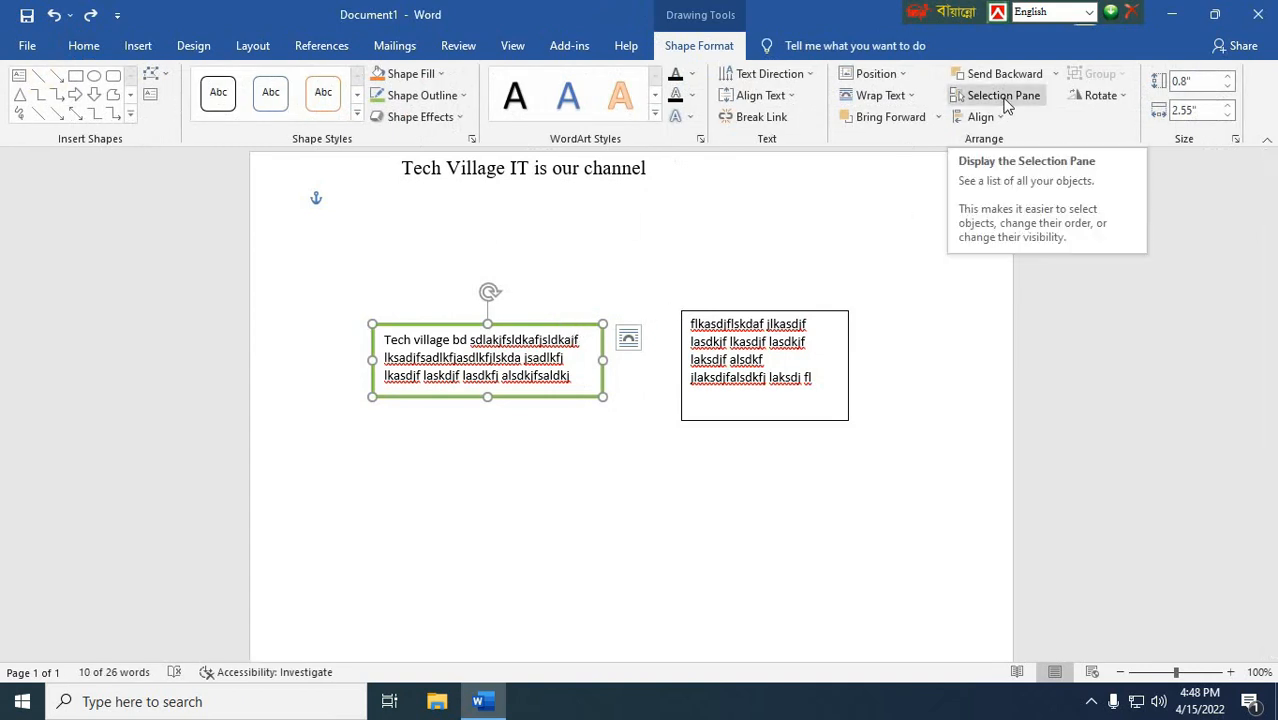
left_click(1005, 102)
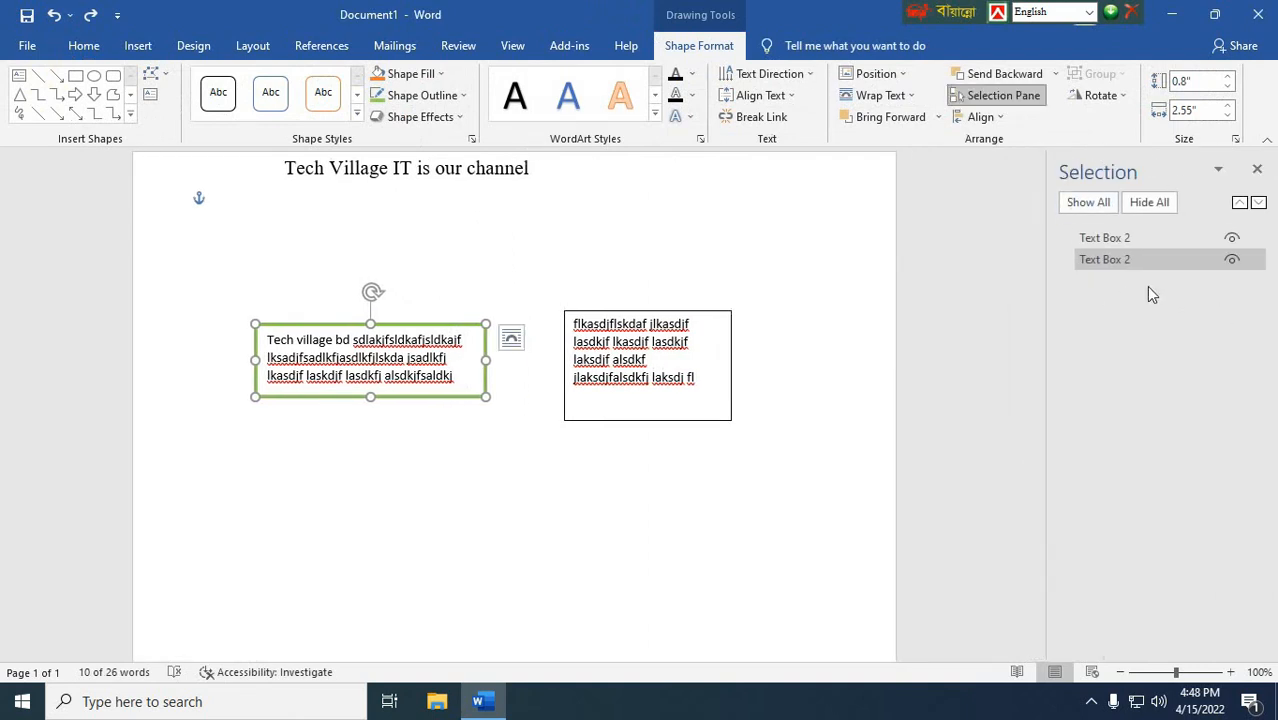
left_click(1148, 203)
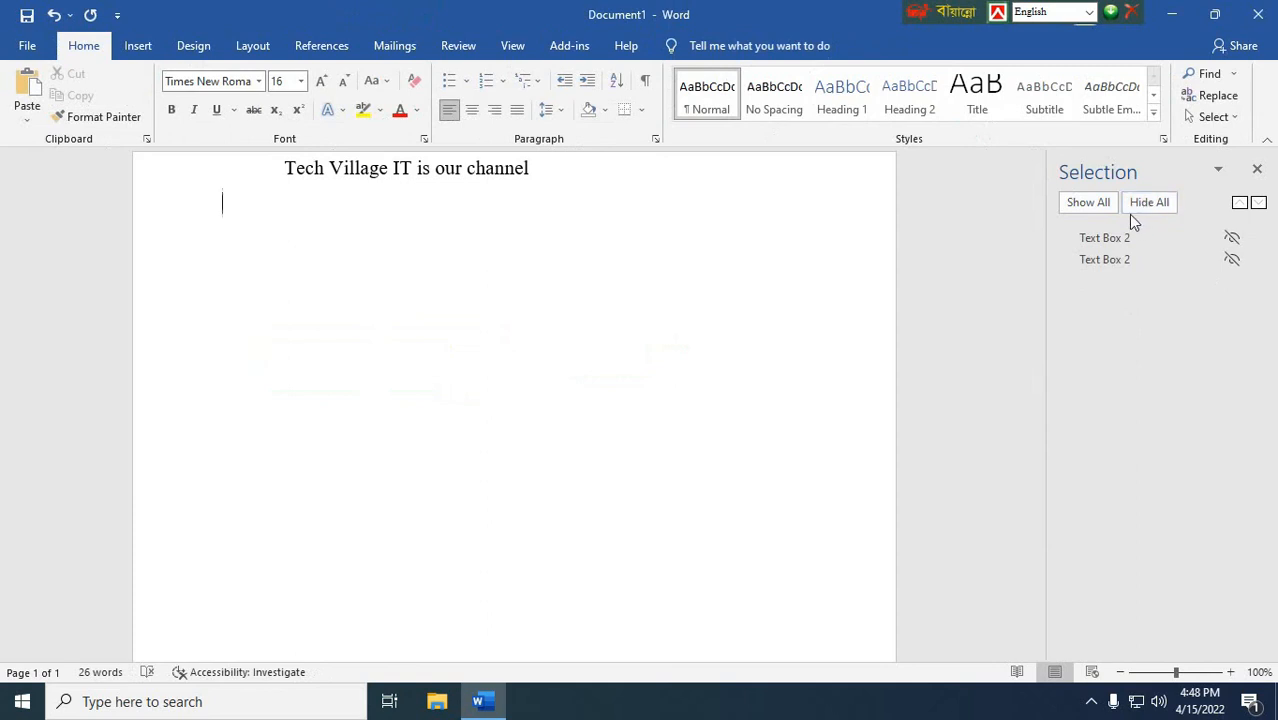
left_click(1088, 204)
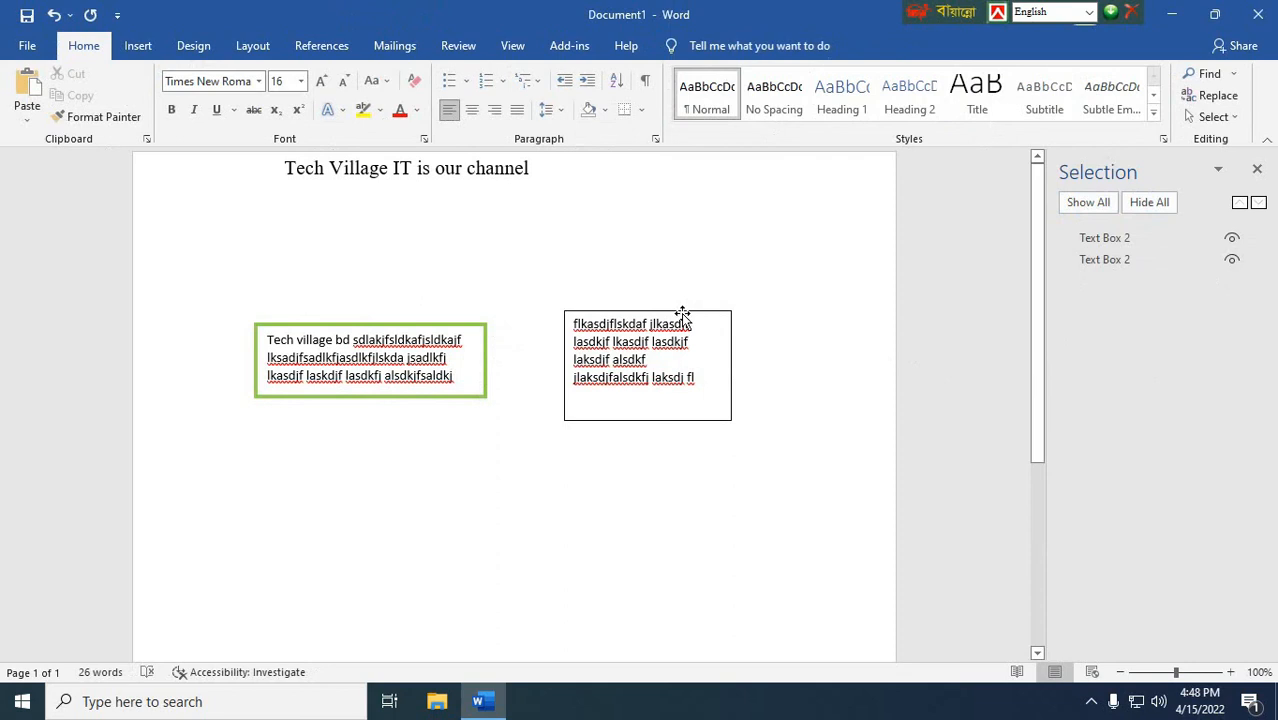
Step: Hide and reshow the green-outlined text box individually, and hide the black-outlined text box
left_click(1233, 262)
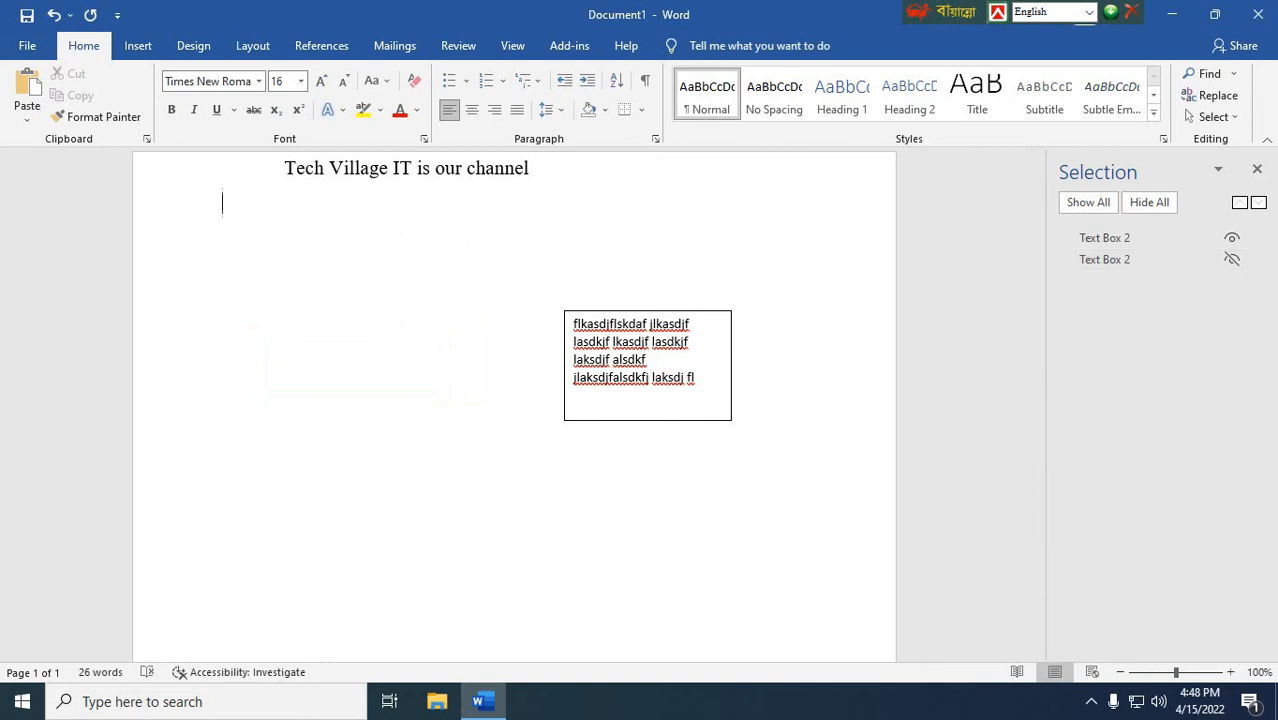
left_click(1233, 259)
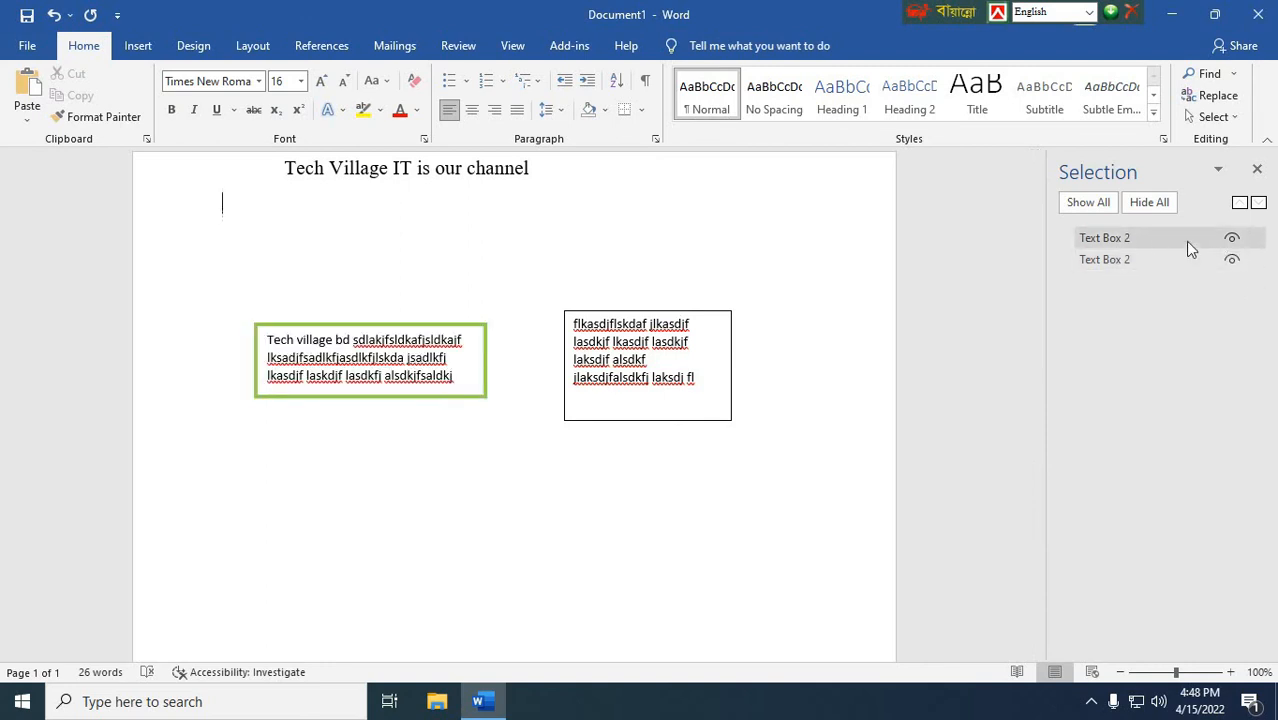
left_click(1232, 238)
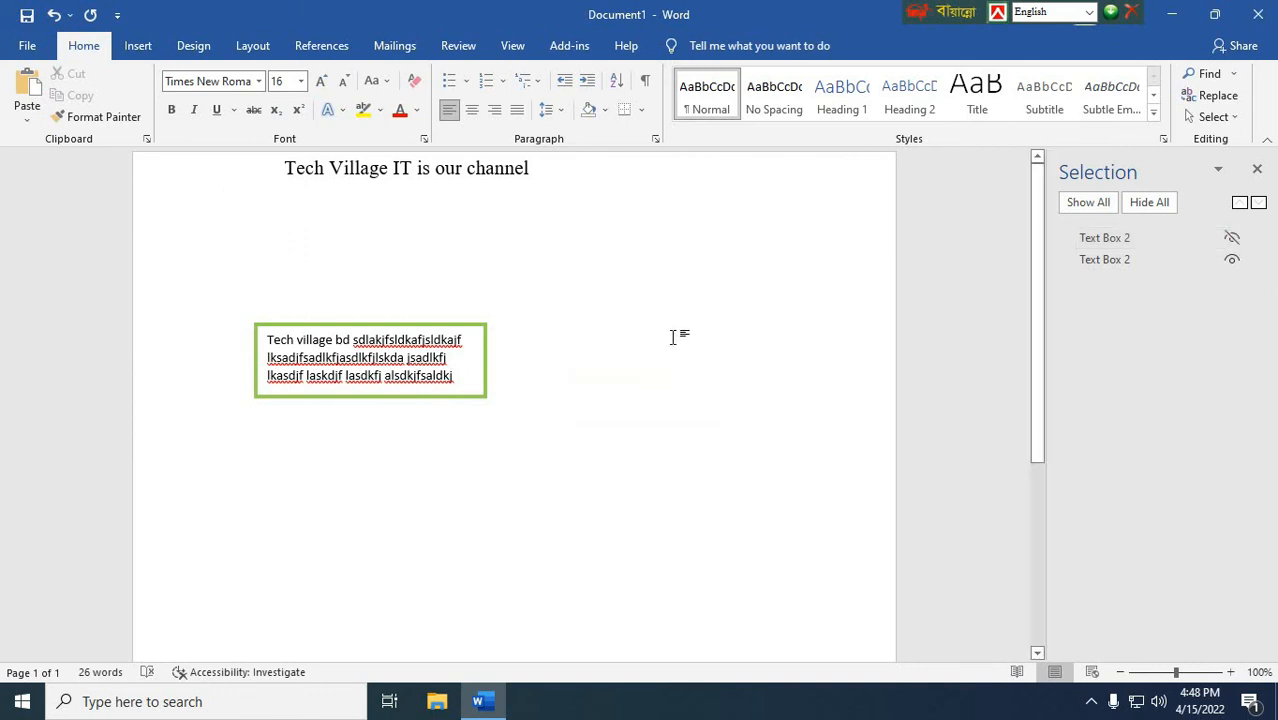